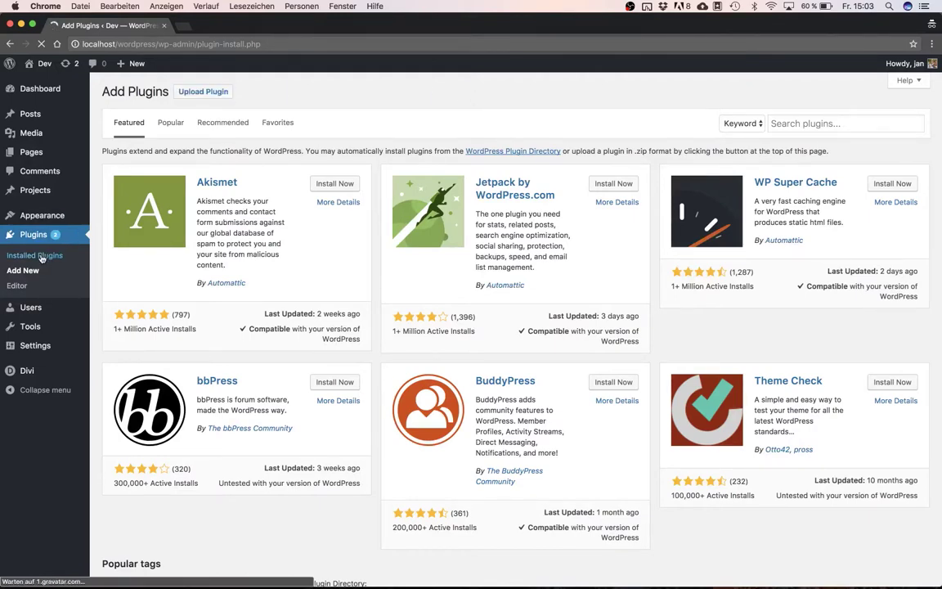
Step: Activate the Accordion for Divi plugin from the installed plugins list
click(34, 255)
click(141, 184)
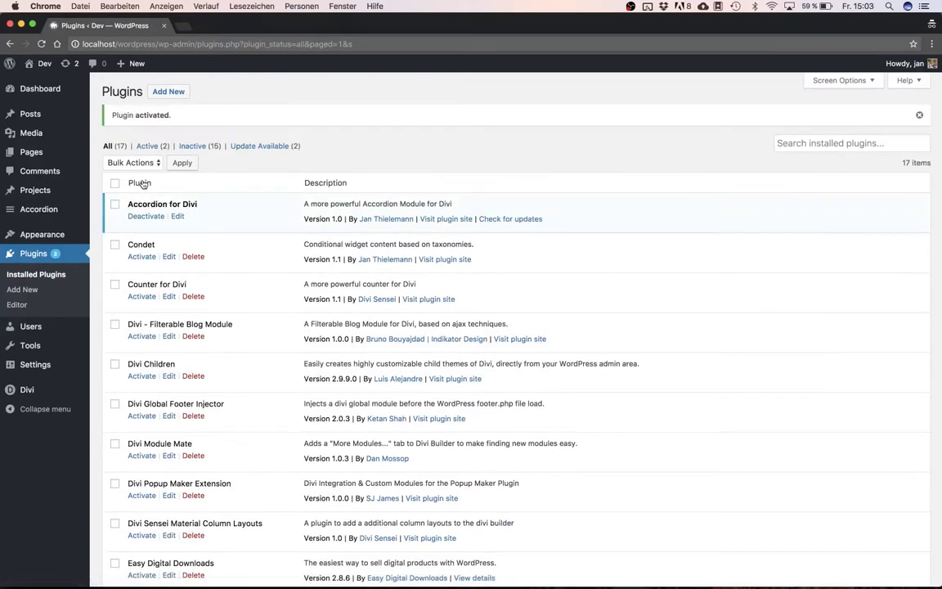
Step: Start a new page with the Divi Builder and insert a single full-width column row
mouse_move(33, 152)
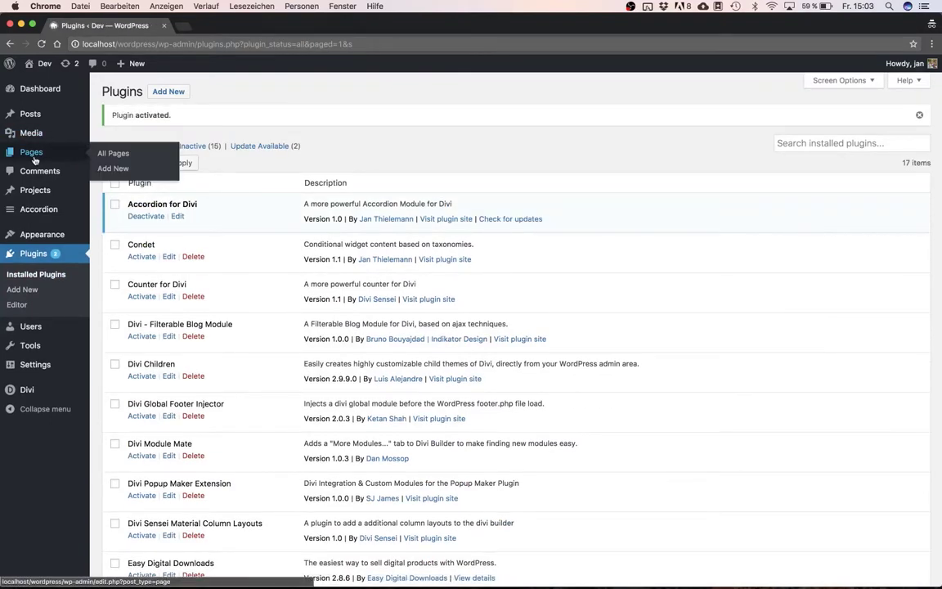
click(113, 155)
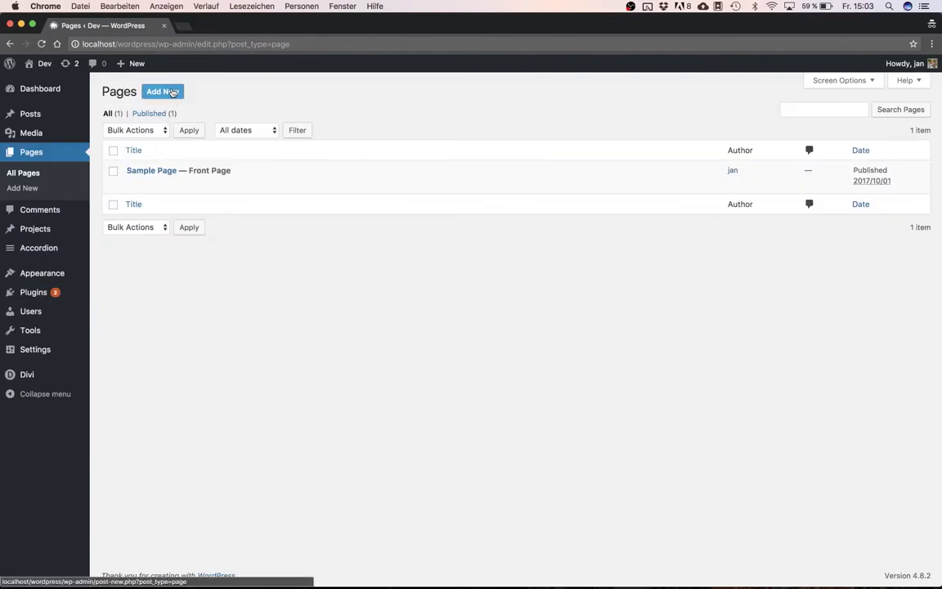
click(173, 92)
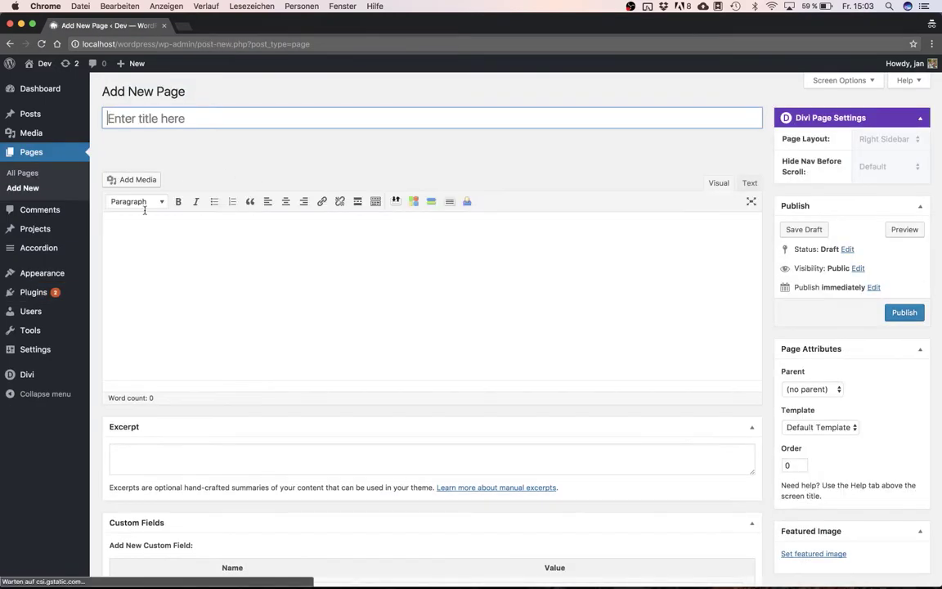
click(122, 178)
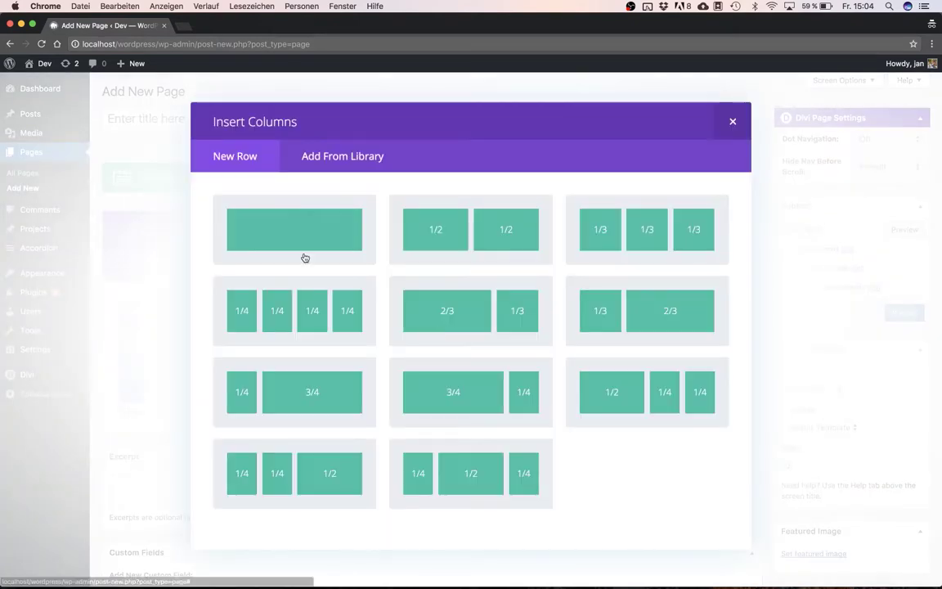
click(305, 253)
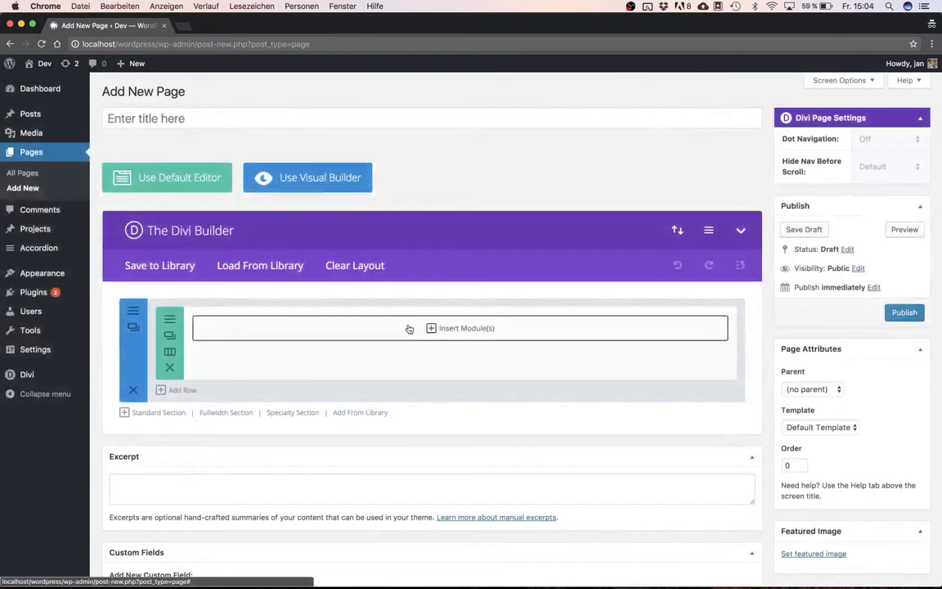
Step: Insert an Accordion for Divi module into the page's row, keeping its default settings
click(408, 329)
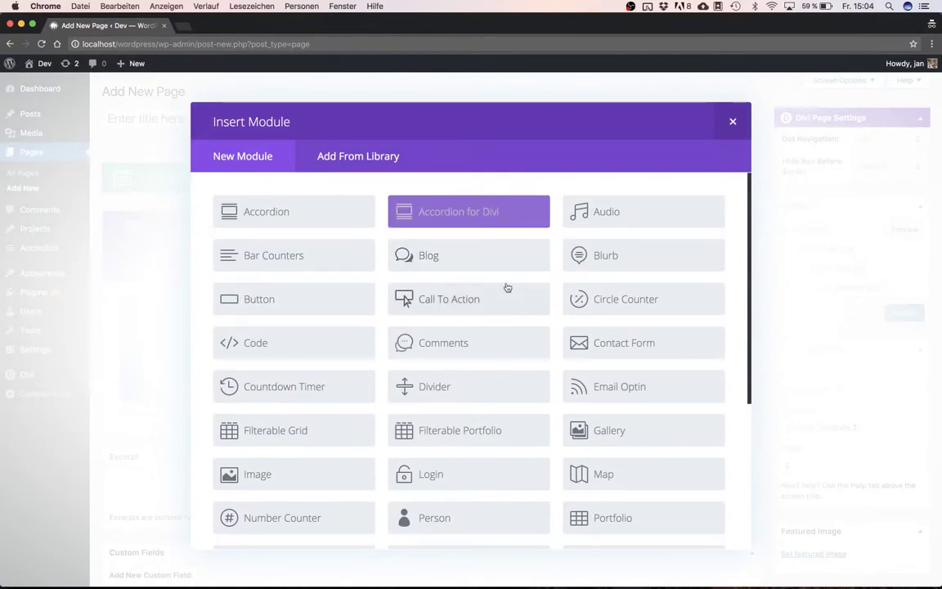
click(531, 211)
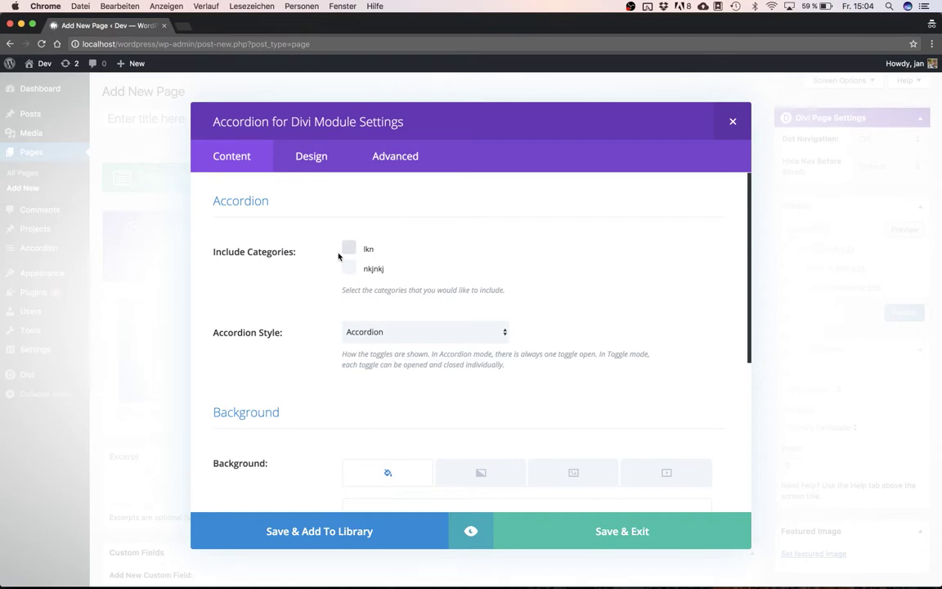
click(611, 533)
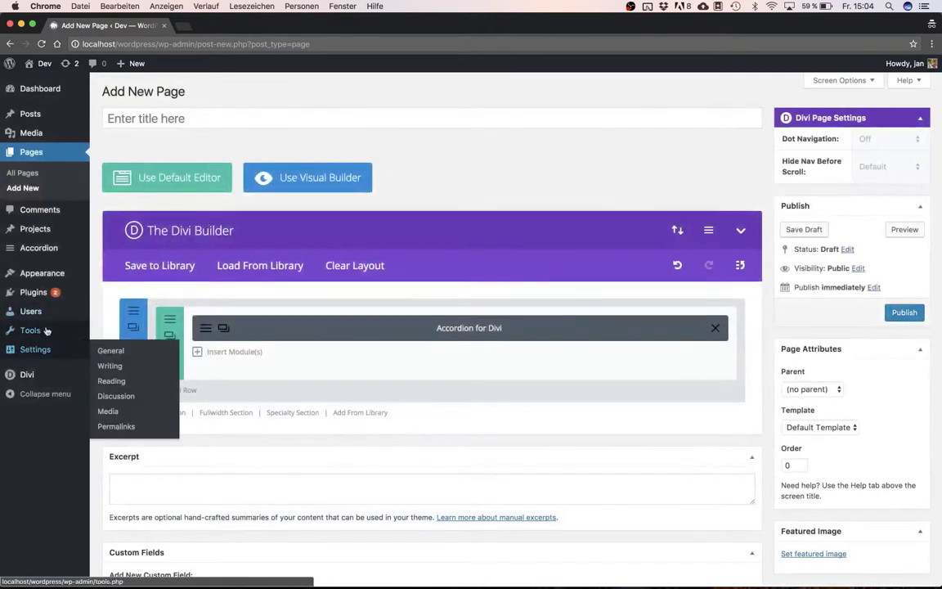
Step: Leave the new page without saving and delete the accordion categories lkn and nkjnkj
mouse_move(23, 248)
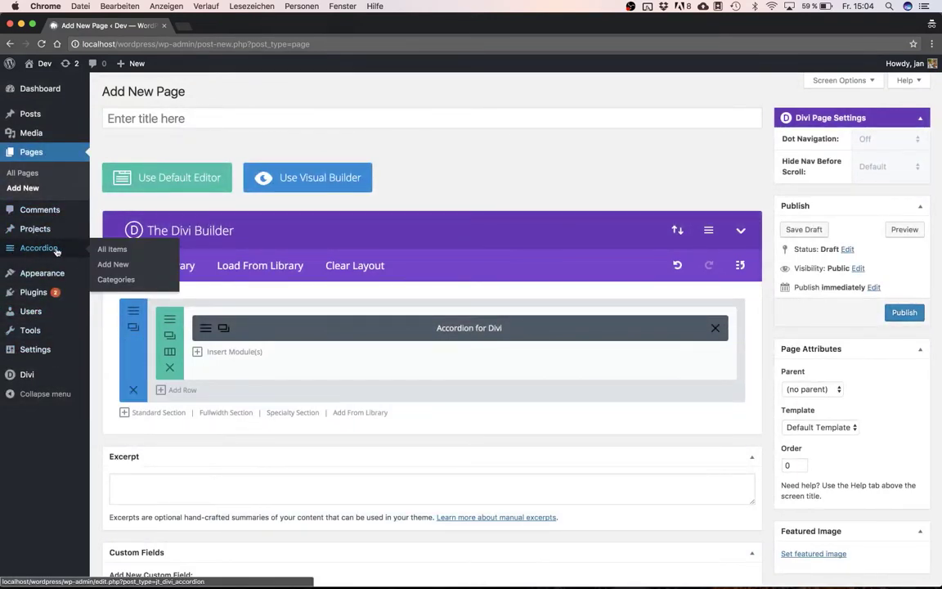
click(117, 282)
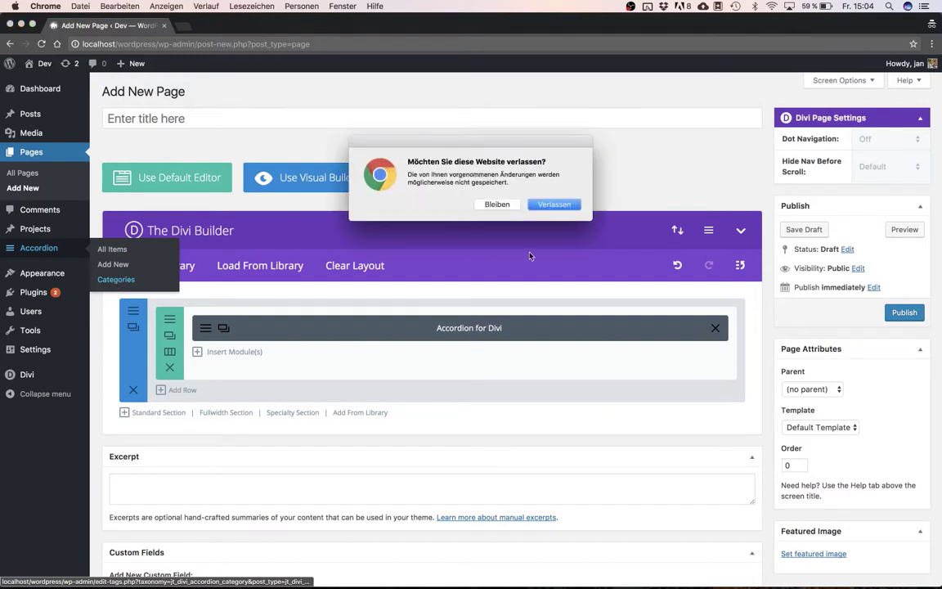
click(556, 204)
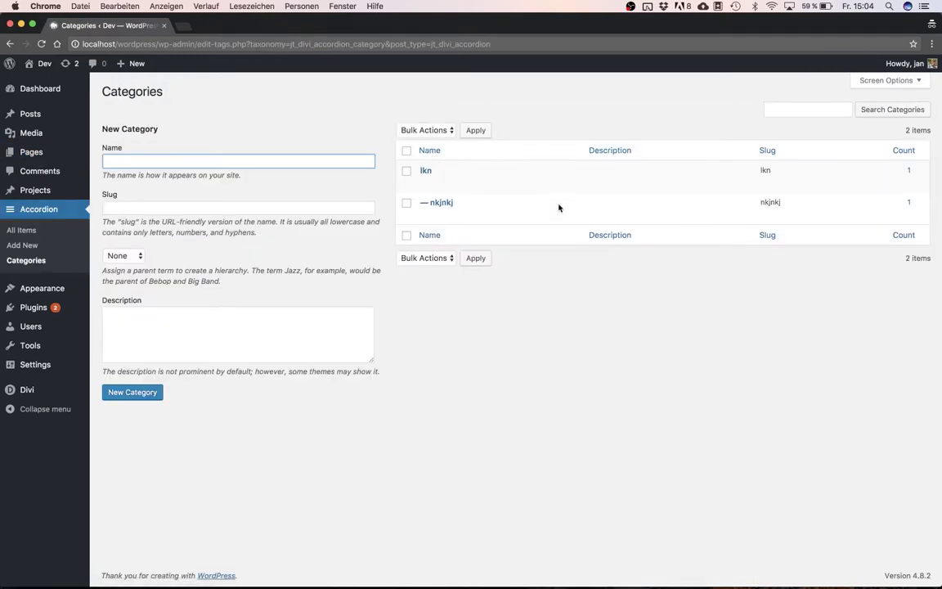
click(406, 171)
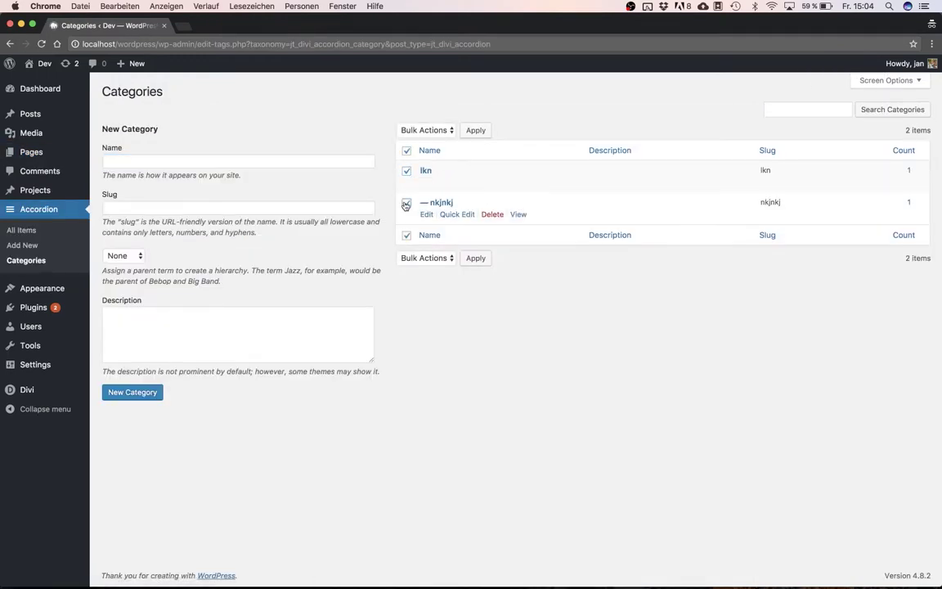
click(449, 130)
click(425, 140)
click(474, 133)
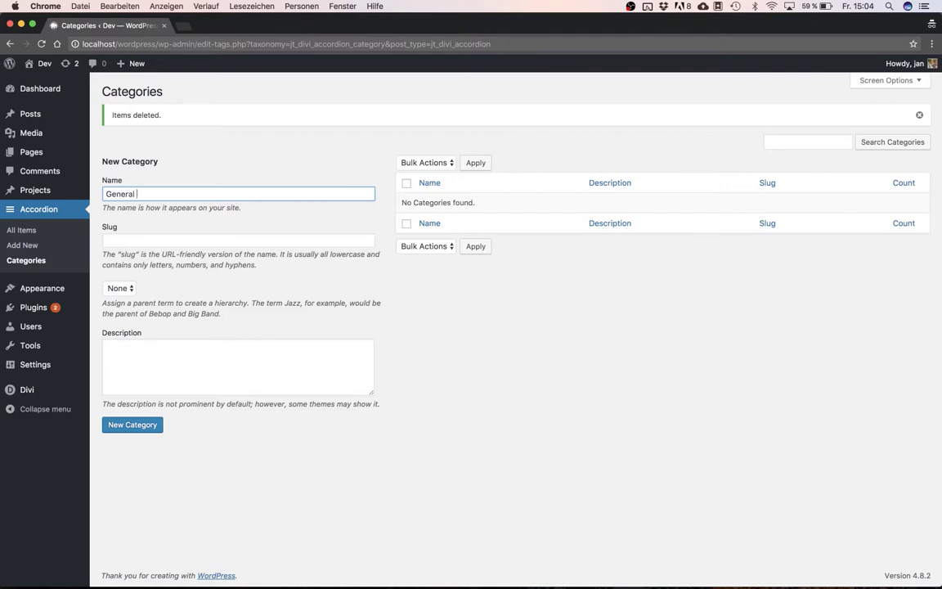
Step: Add two top-level accordion categories named General FAQ and Special FAQ
text(Q)
key(Tab)
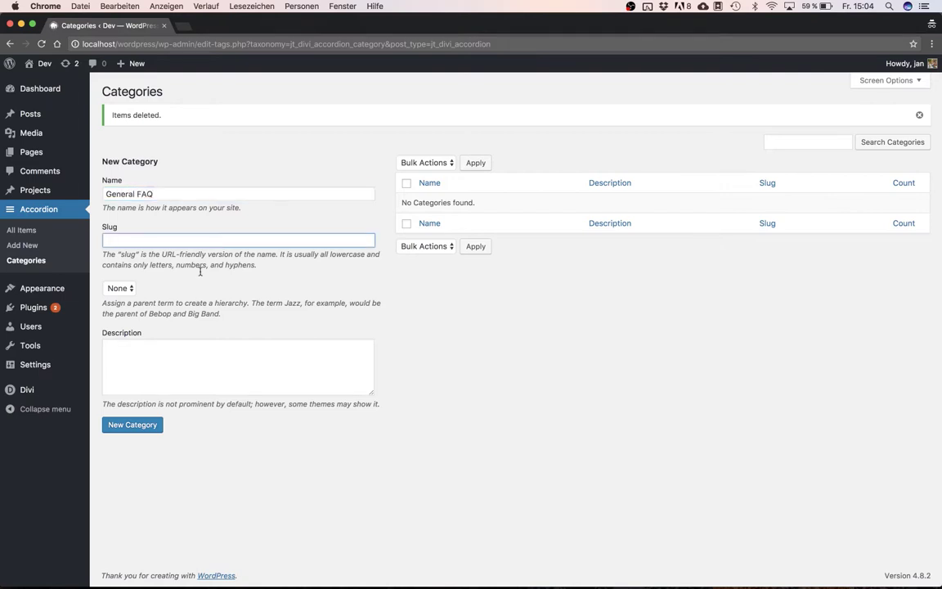
click(128, 425)
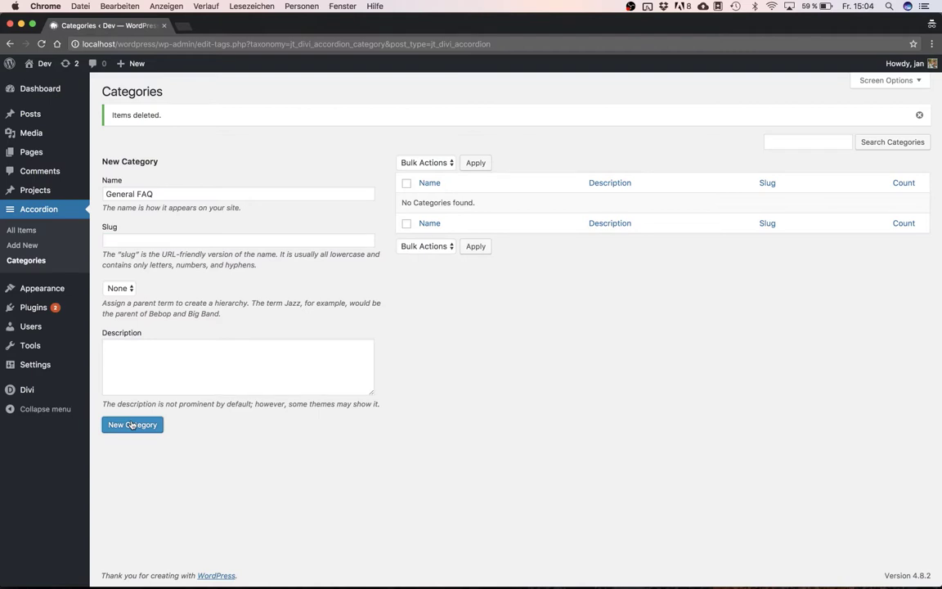
click(162, 190)
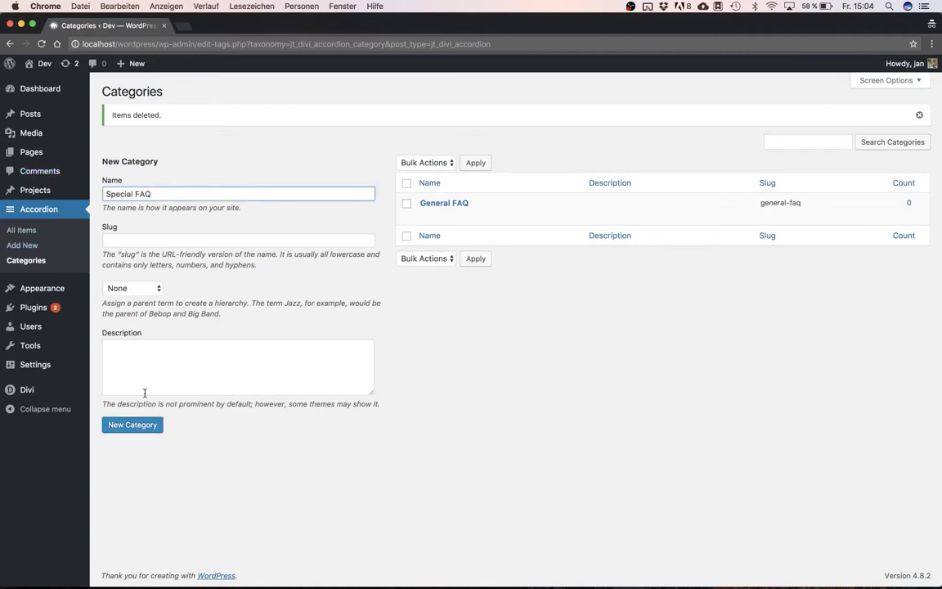
text(Special FAQ)
key(Return)
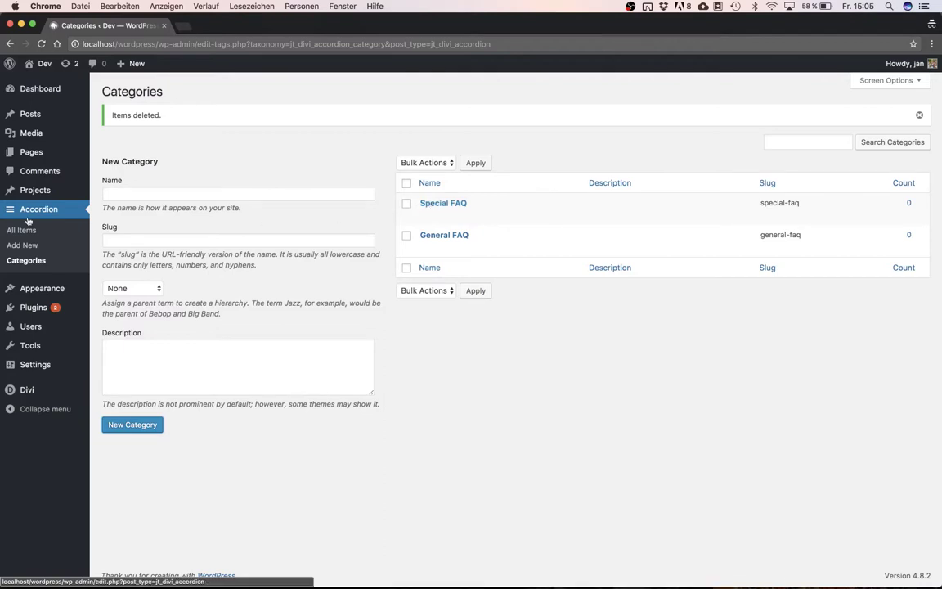
Step: Create a new accordion item titled General Entry 1 and assign it to the General FAQ category
click(24, 245)
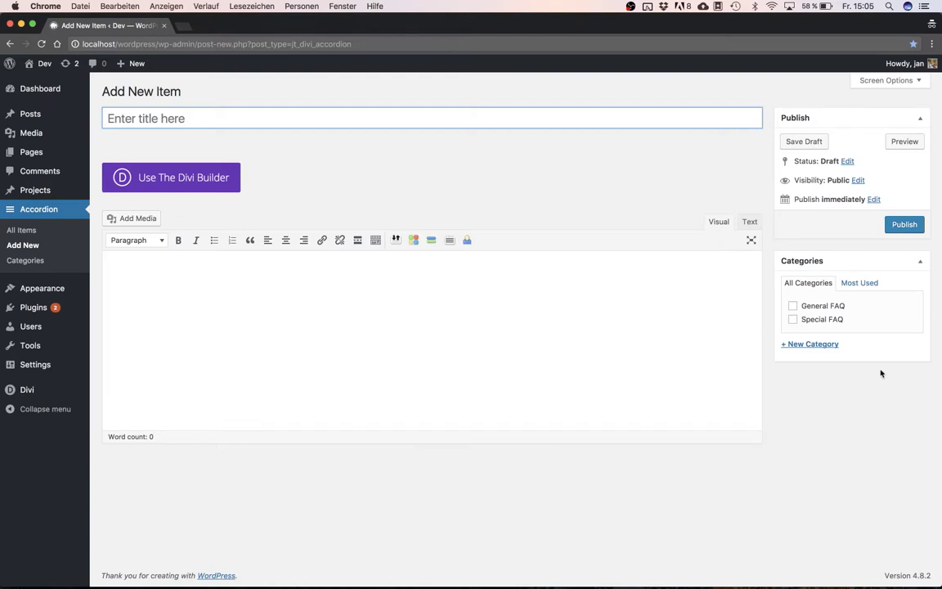
click(793, 307)
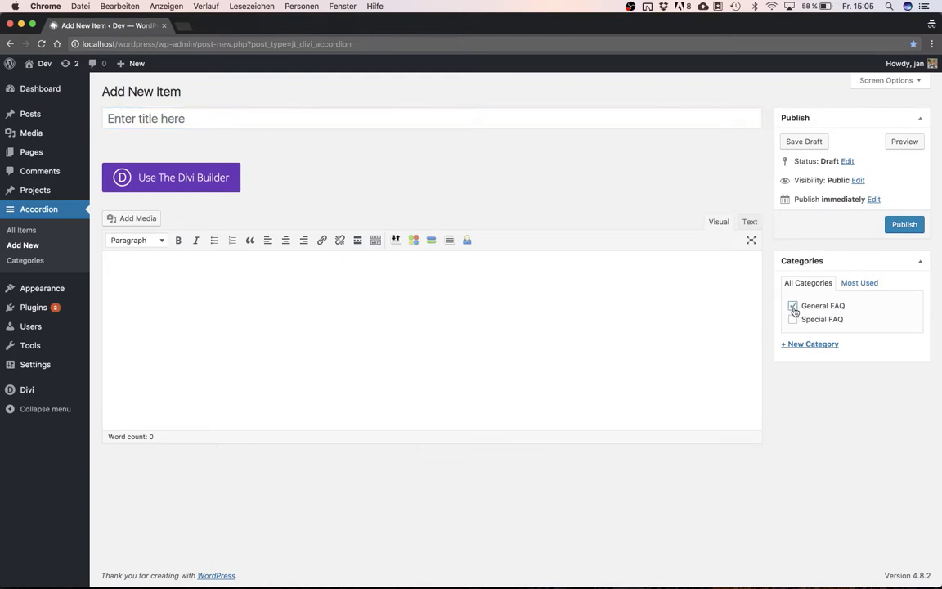
click(431, 112)
text(Gen)
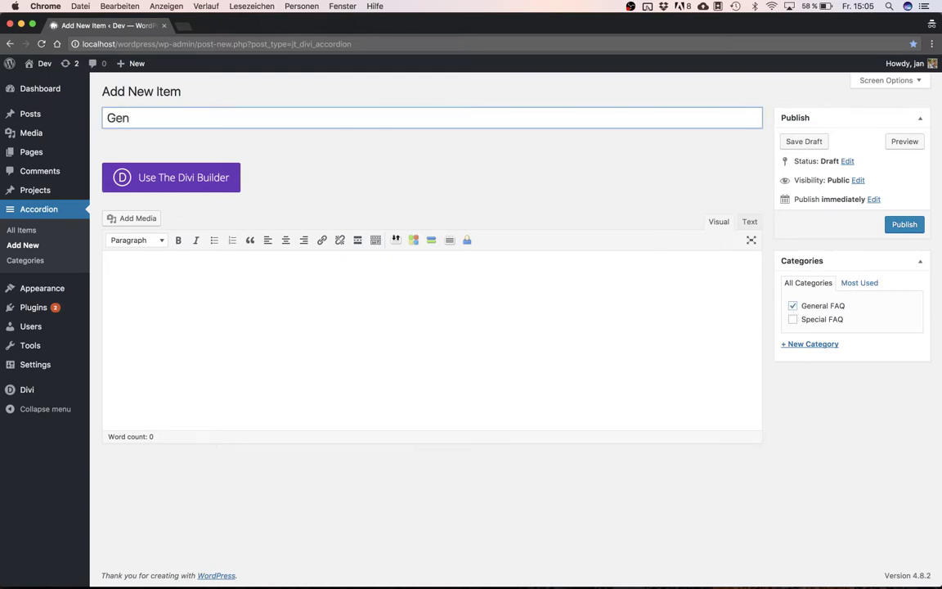
text(reral Entry 1)
Step: Switch the General Entry 1 item to the Divi Builder and insert a single full-width column row
click(199, 185)
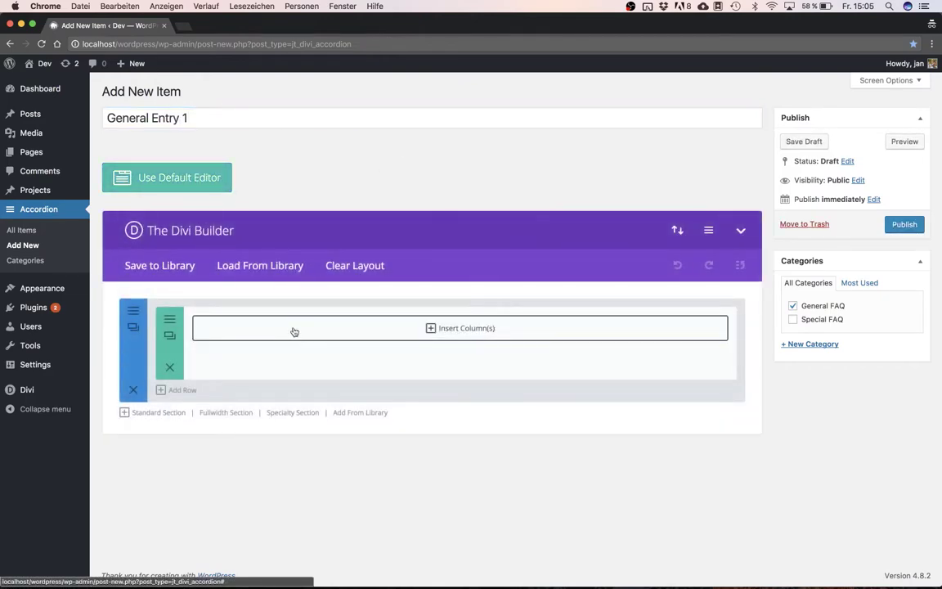
click(294, 331)
click(310, 227)
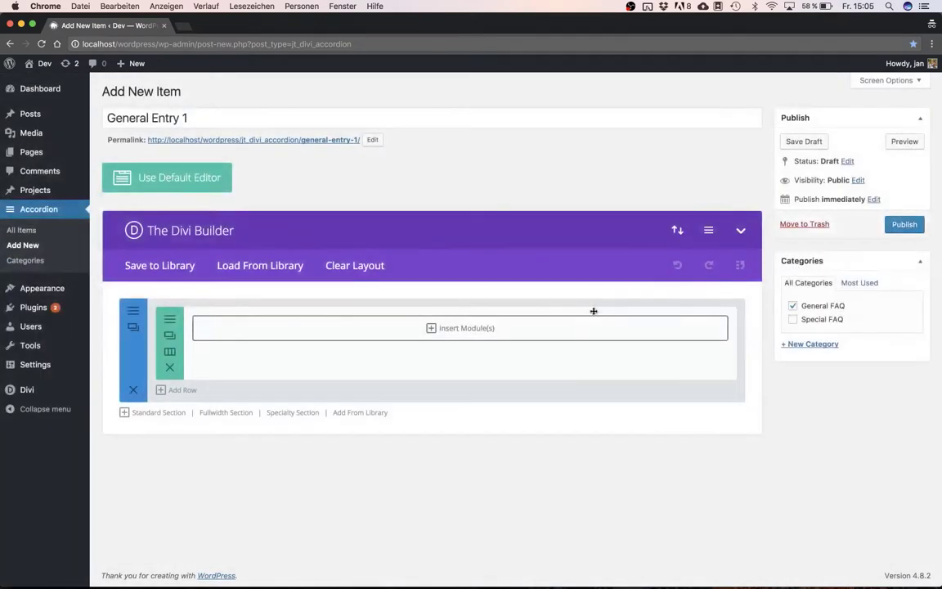
Step: Add a Text module with a line of placeholder text to the row and publish the item
click(575, 329)
scroll(477, 310, down, 3)
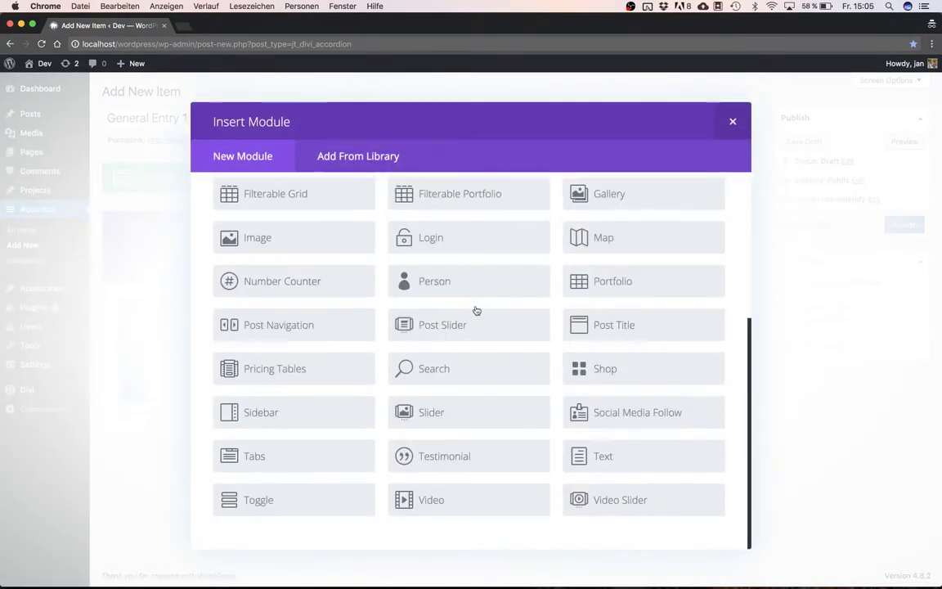
click(604, 454)
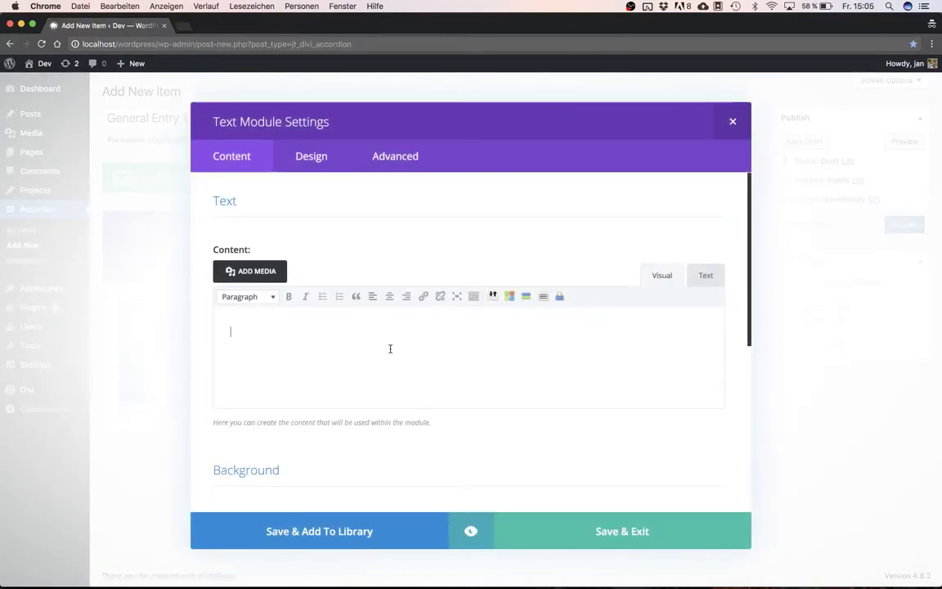
text(a sample text about me)
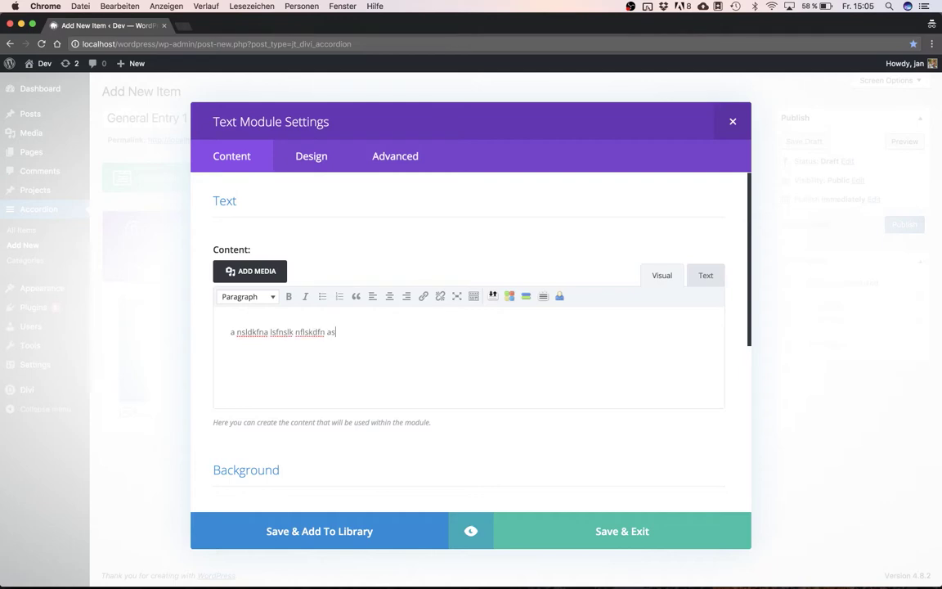
click(607, 540)
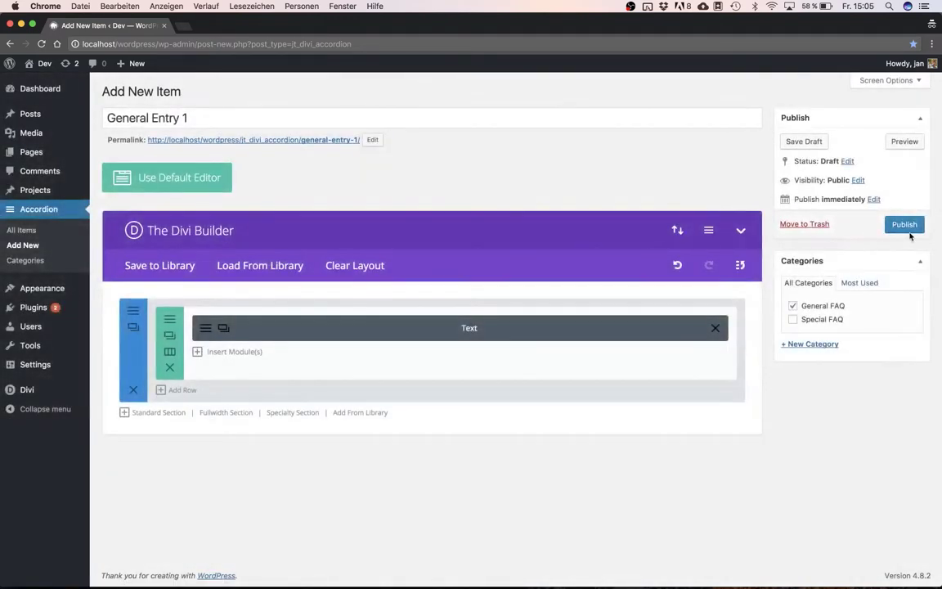
click(905, 226)
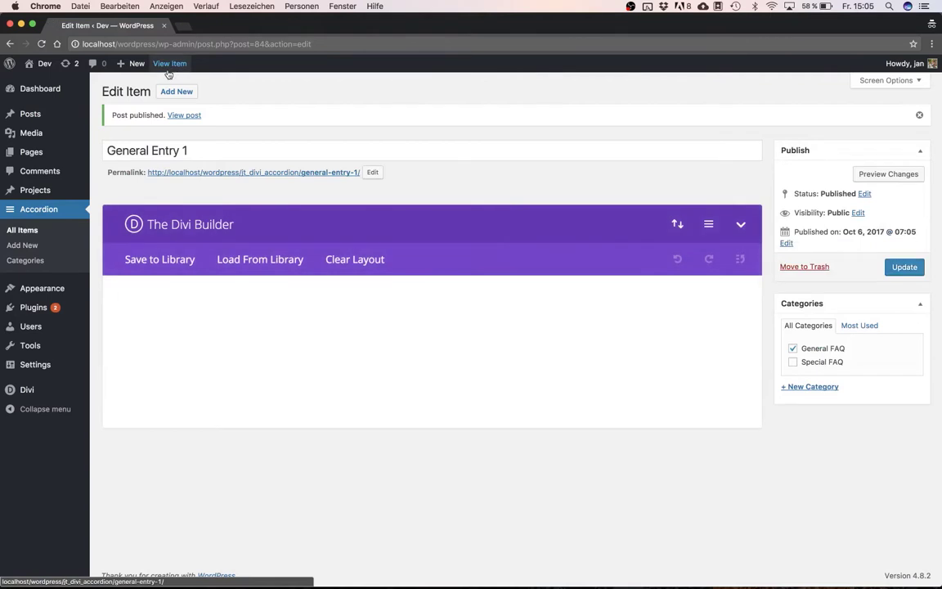
Step: Create another accordion item titled Special Entry 1 and assign it to the Special FAQ category
click(180, 92)
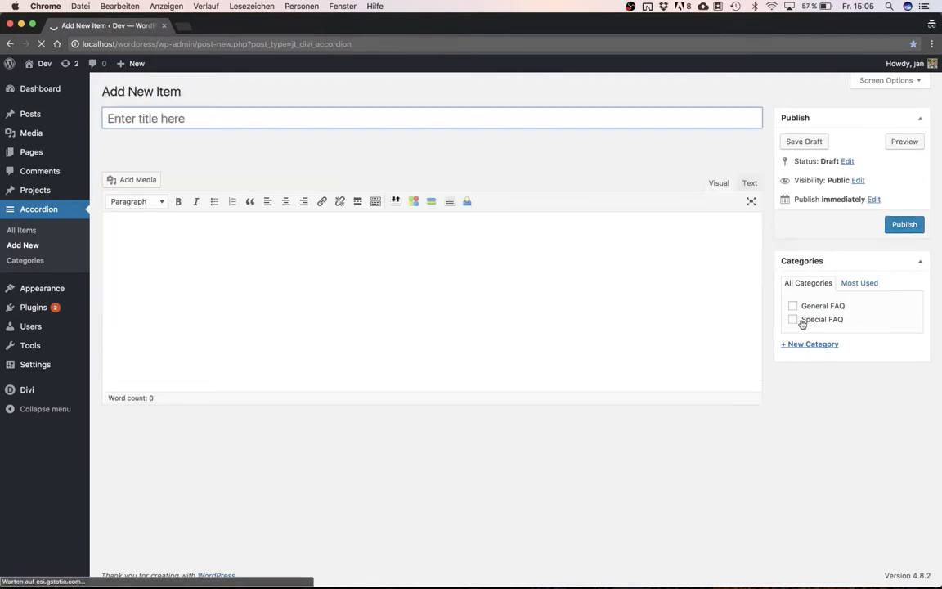
click(792, 319)
click(263, 122)
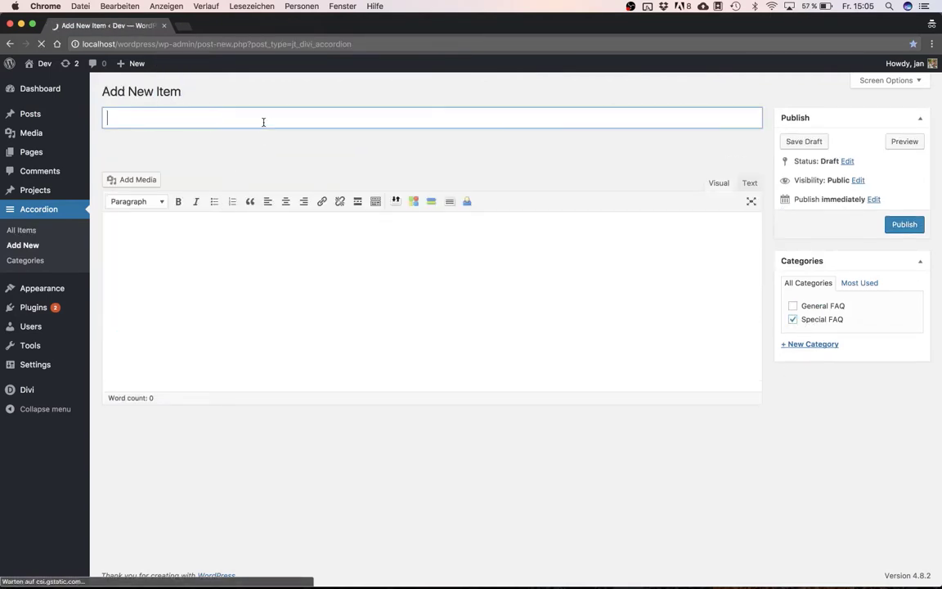
text(Special)
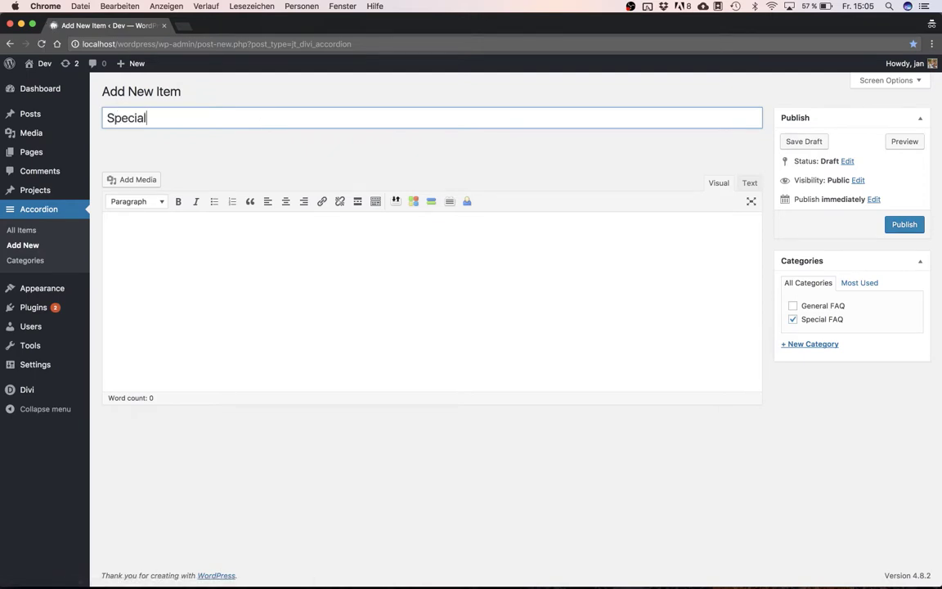
text( Entry 1)
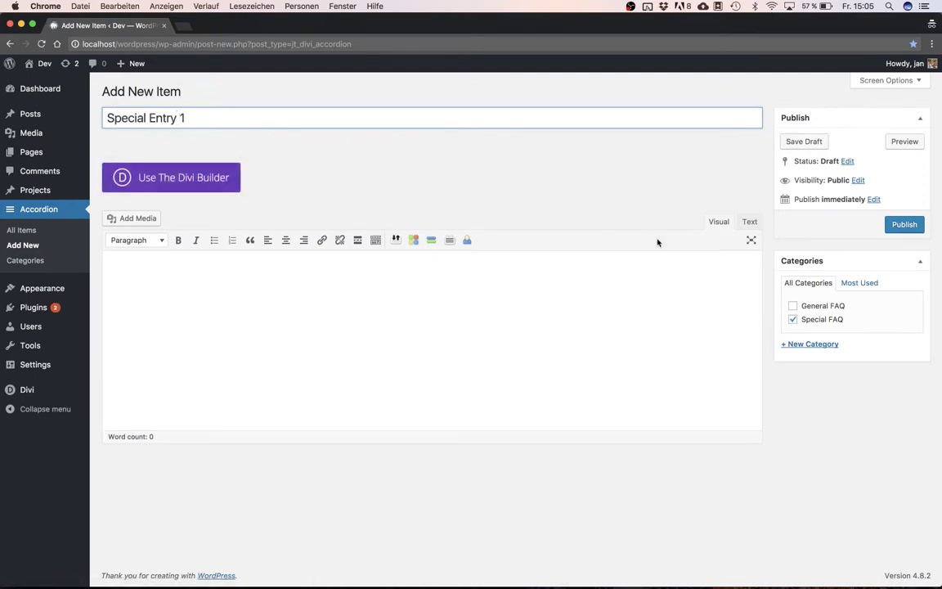
Step: Enter "sdalfkasdl kjsdlf kjasdlfkjasdlf ksd" as the Special Entry 1 content in the default editor and publish the item
key(Tab)
text(sdalfkasdl kjsdlf kjasdlfkjasdlf ksd)
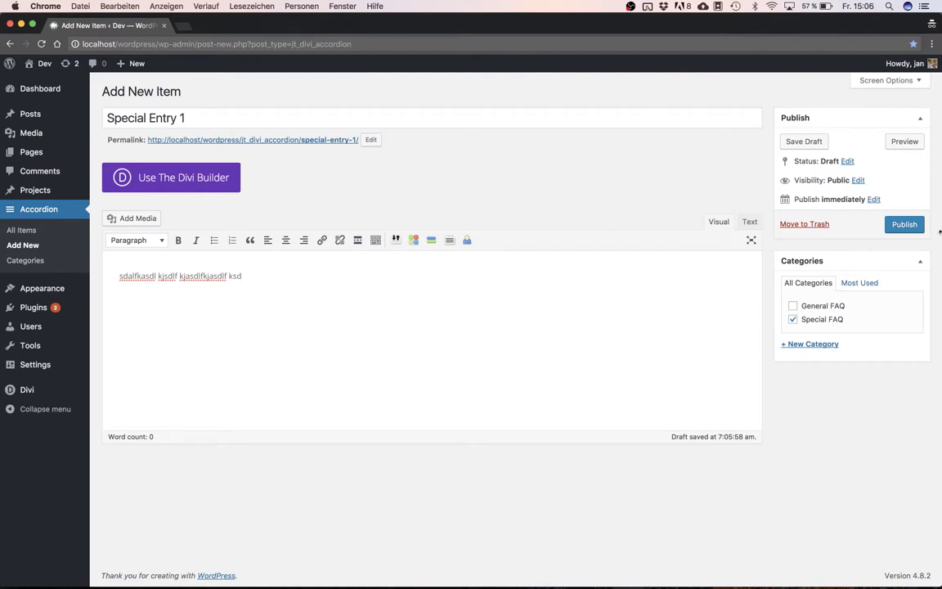
click(905, 224)
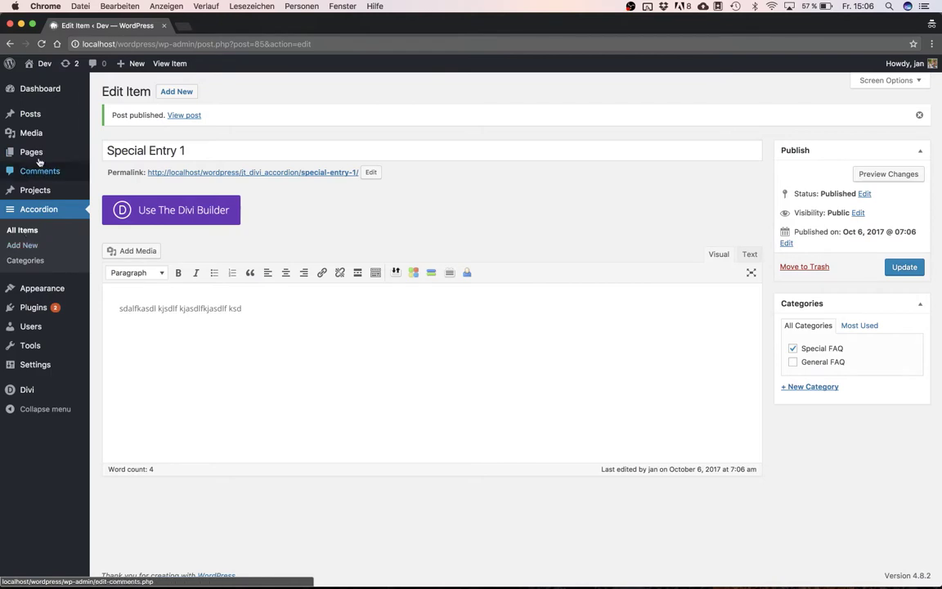
Step: Create a new page with the Divi Builder and insert a single full-width column row
click(76, 160)
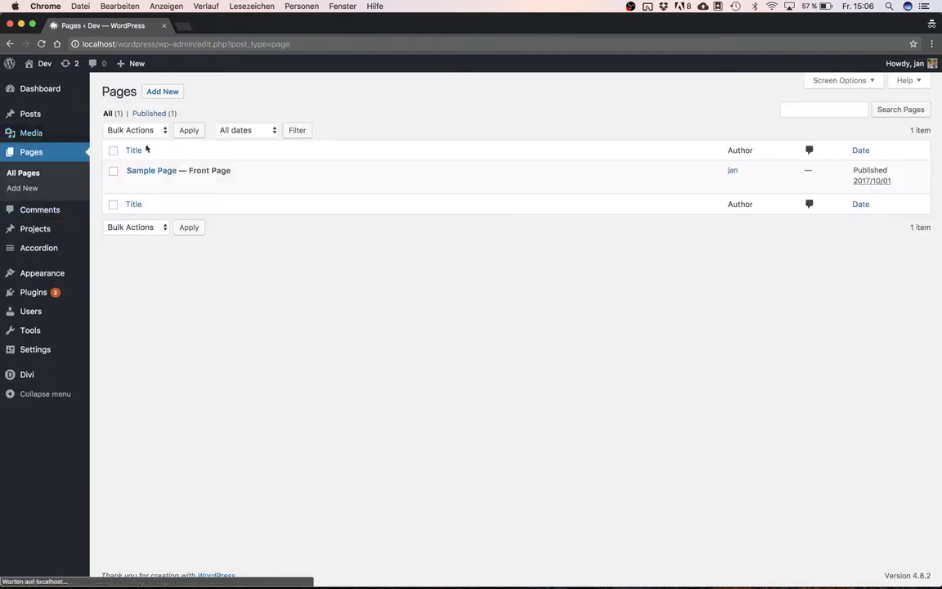
click(158, 92)
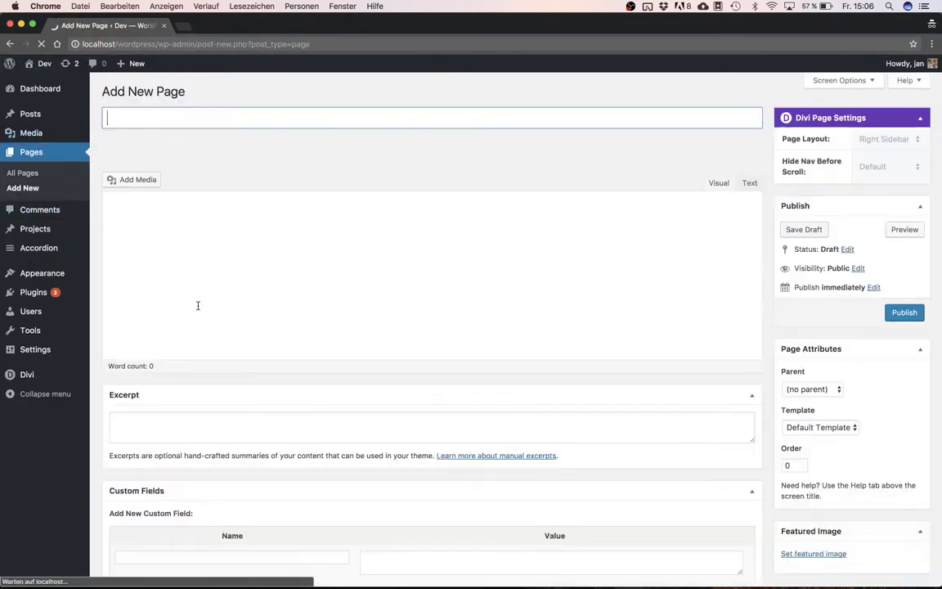
click(147, 186)
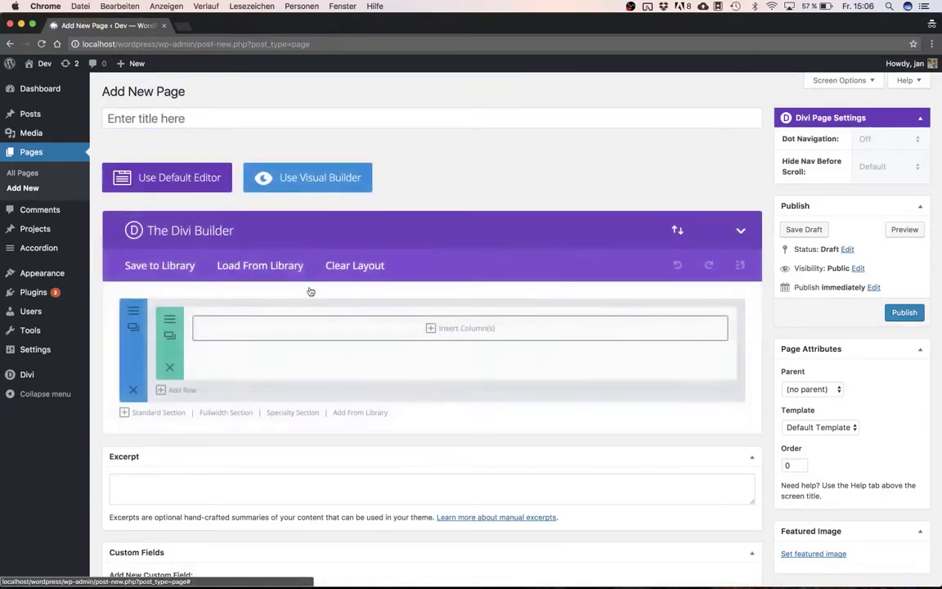
click(373, 330)
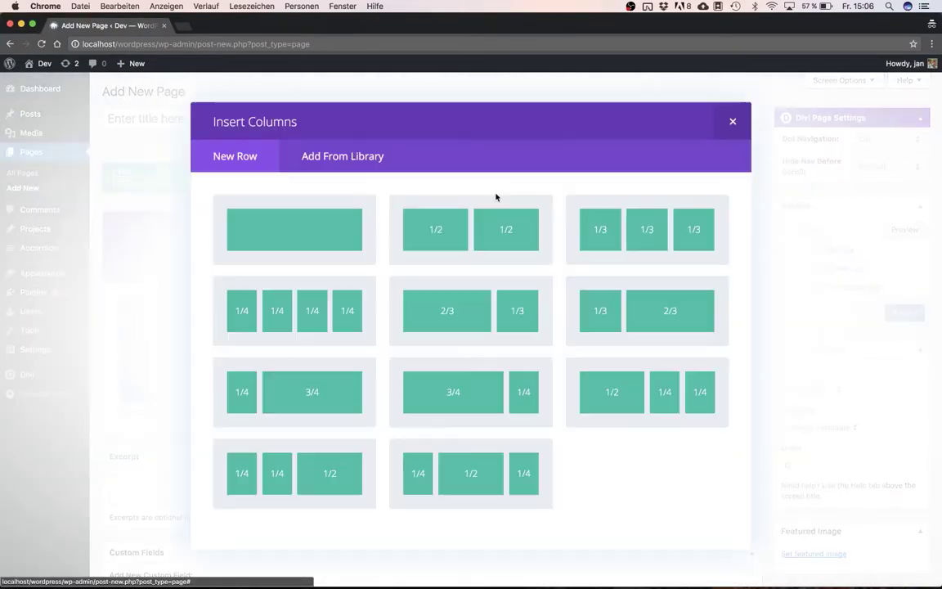
click(332, 246)
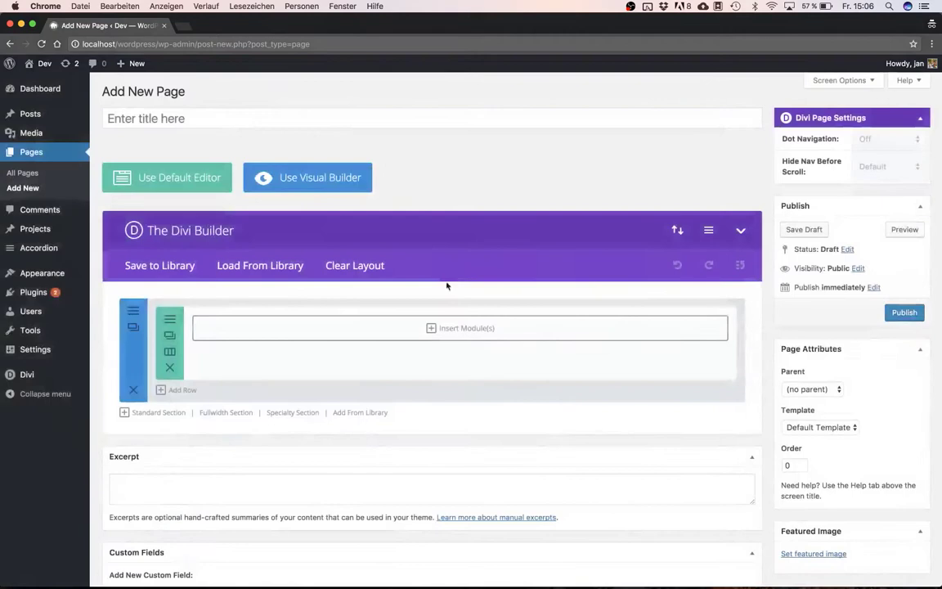
Step: Add an Accordion for Divi module to the row and include the General FAQ and Special FAQ categories
click(463, 327)
click(490, 211)
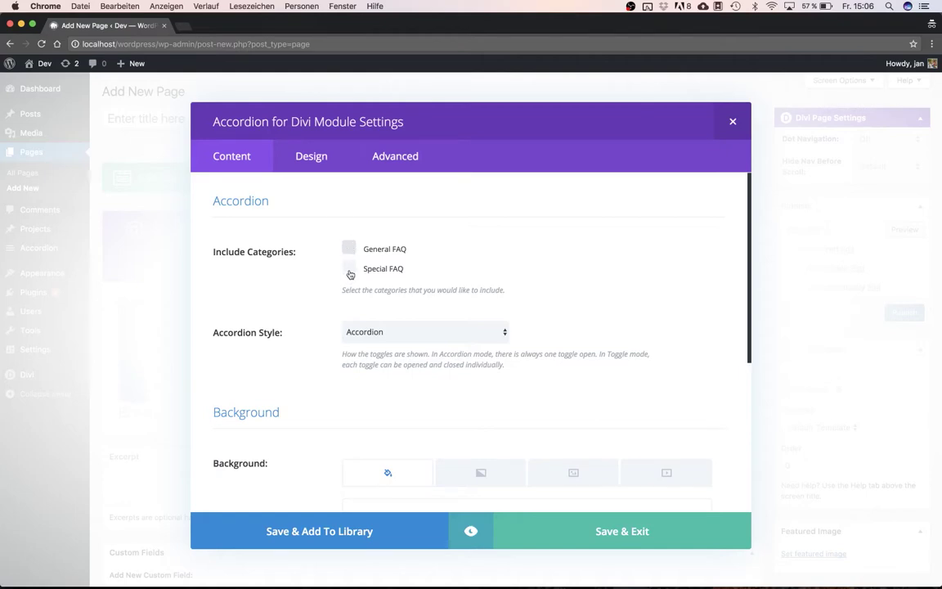
click(349, 270)
click(349, 247)
click(373, 334)
click(372, 345)
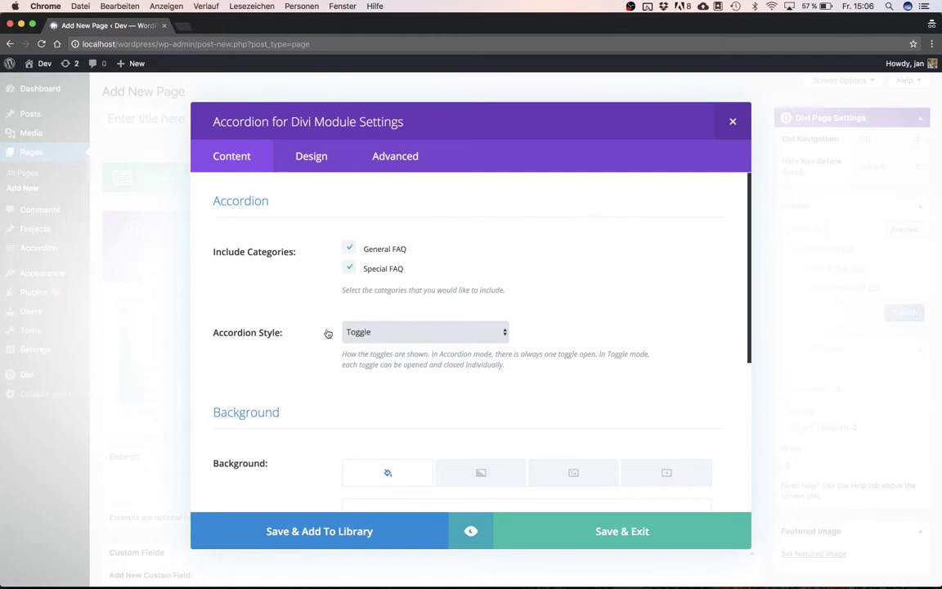
click(359, 333)
click(359, 321)
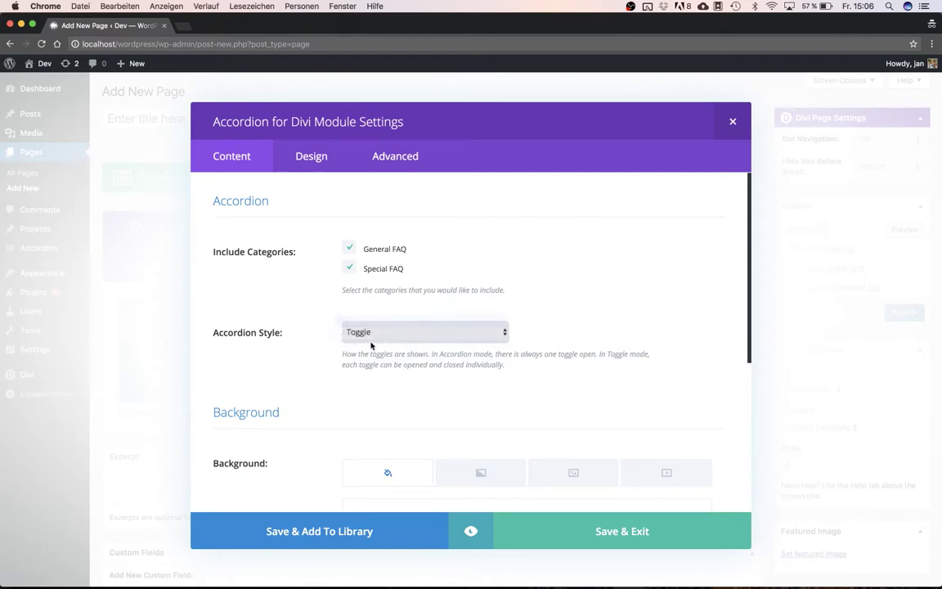
Step: Preview the module in Accordion style and expand the General Entry 1 item
click(473, 532)
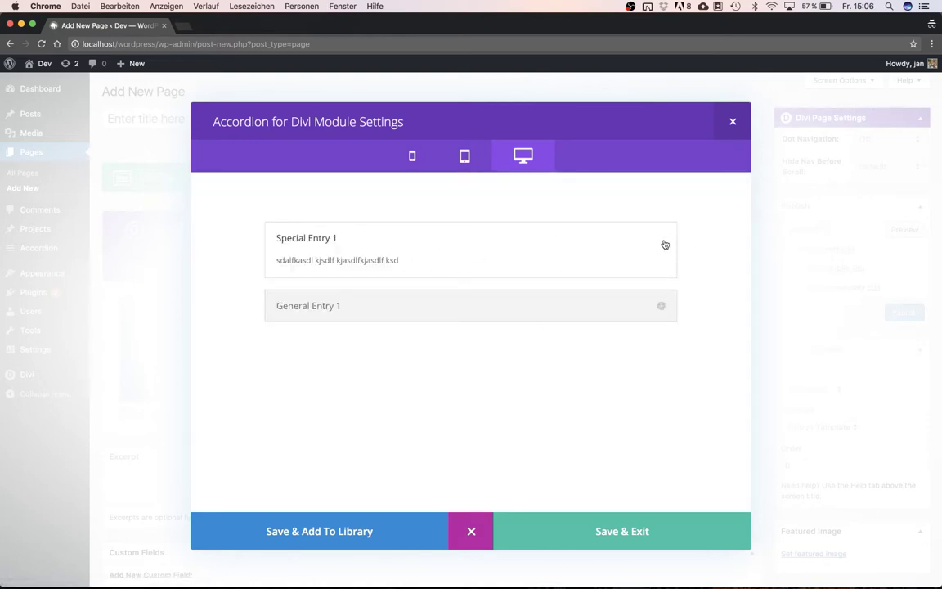
click(610, 308)
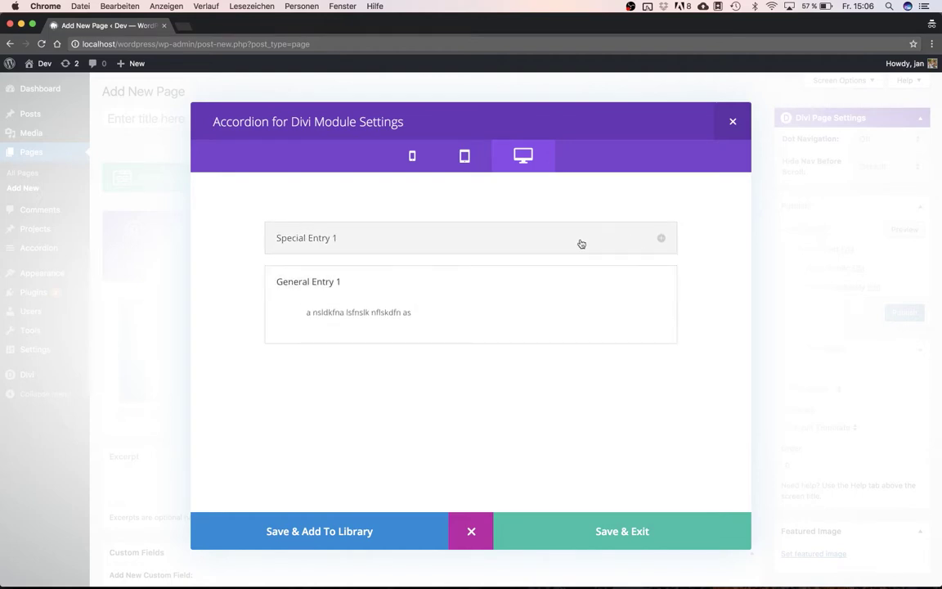
click(471, 533)
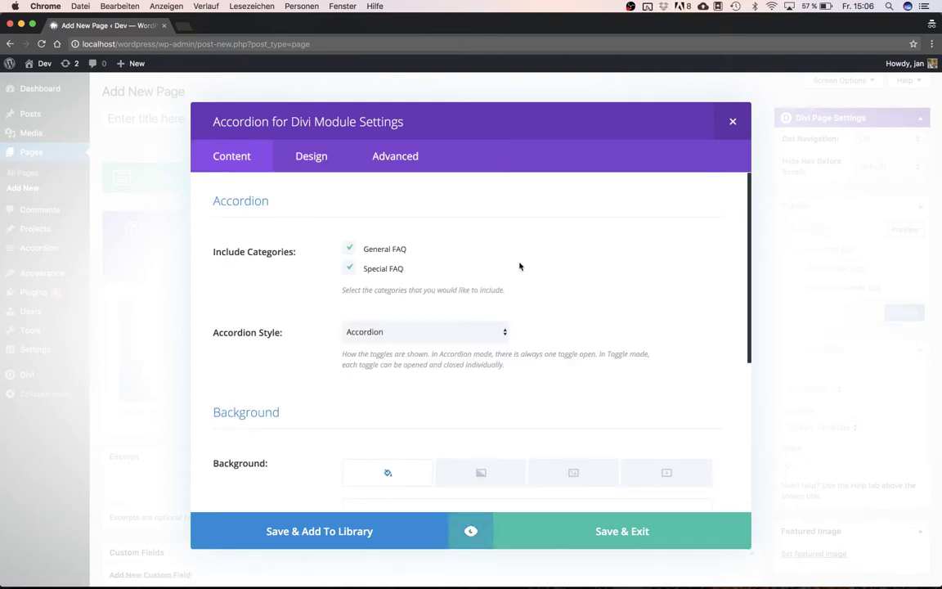
Step: Set the accordion style to Toggle and preview opening and closing the Special Entry 1 and General Entry 1 items
click(448, 332)
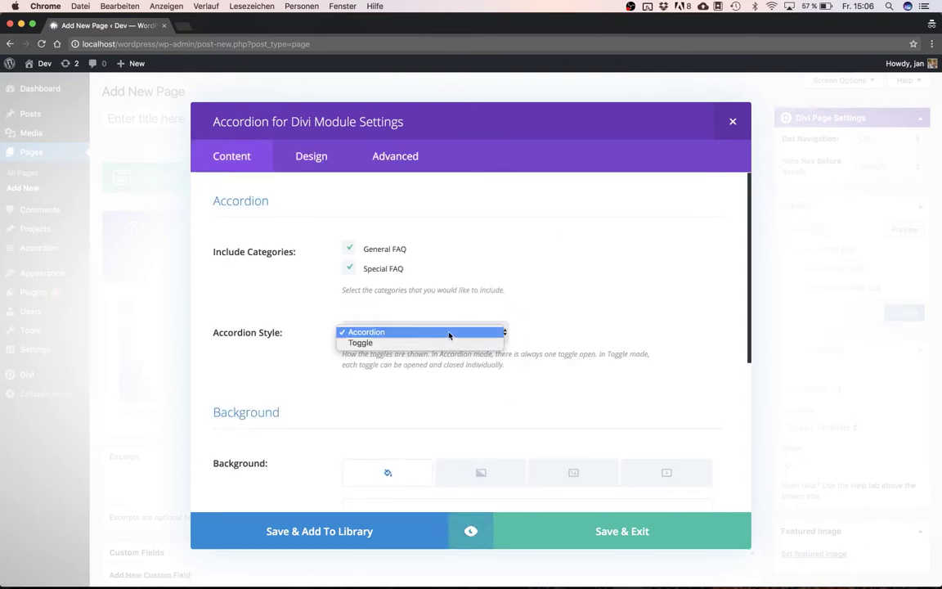
click(430, 343)
click(471, 533)
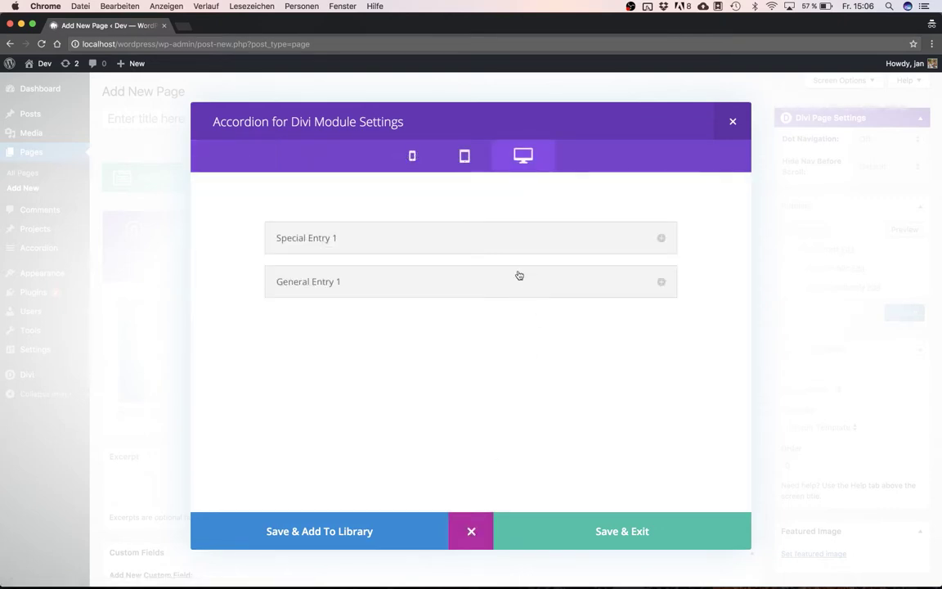
click(404, 247)
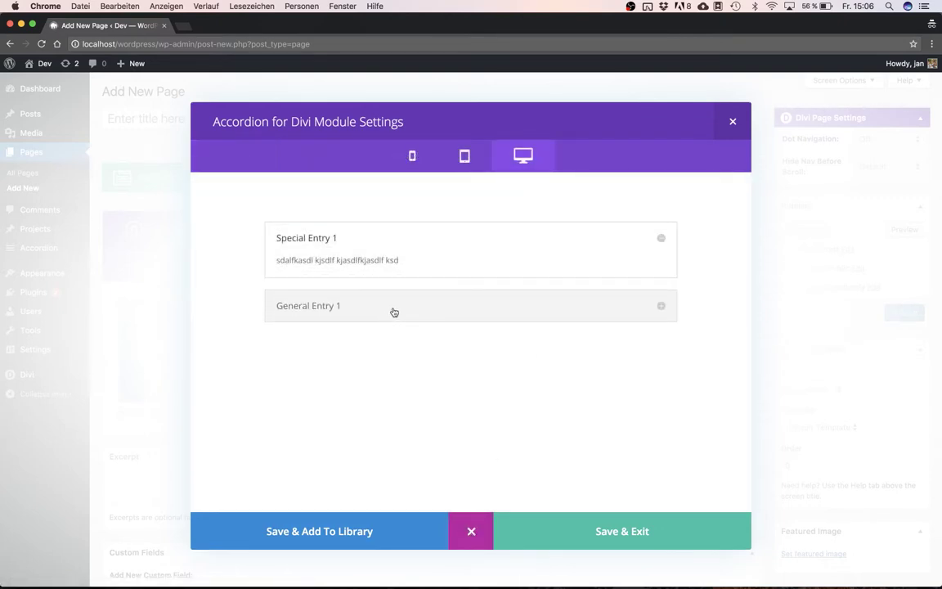
click(392, 309)
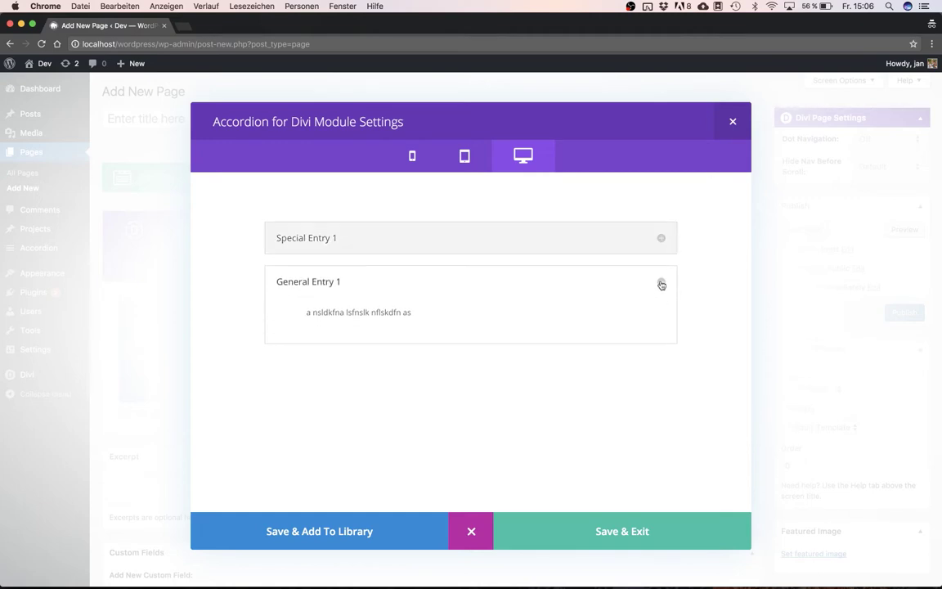
click(490, 288)
click(471, 531)
Step: Look through the module's remaining content options and its design settings for toggles, title text, body text, border, spacing and animation
scroll(524, 271, down, 4)
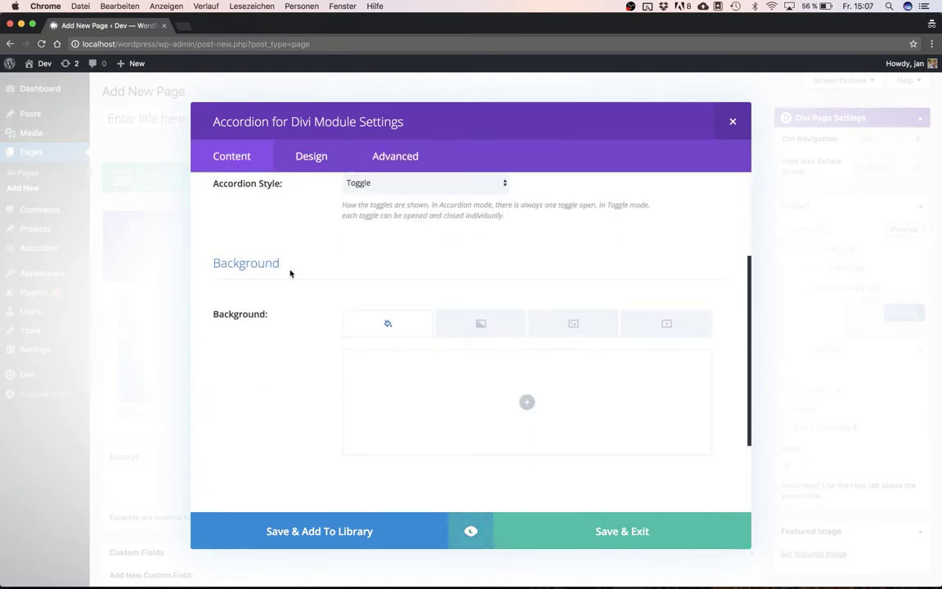
scroll(290, 273, down, 3)
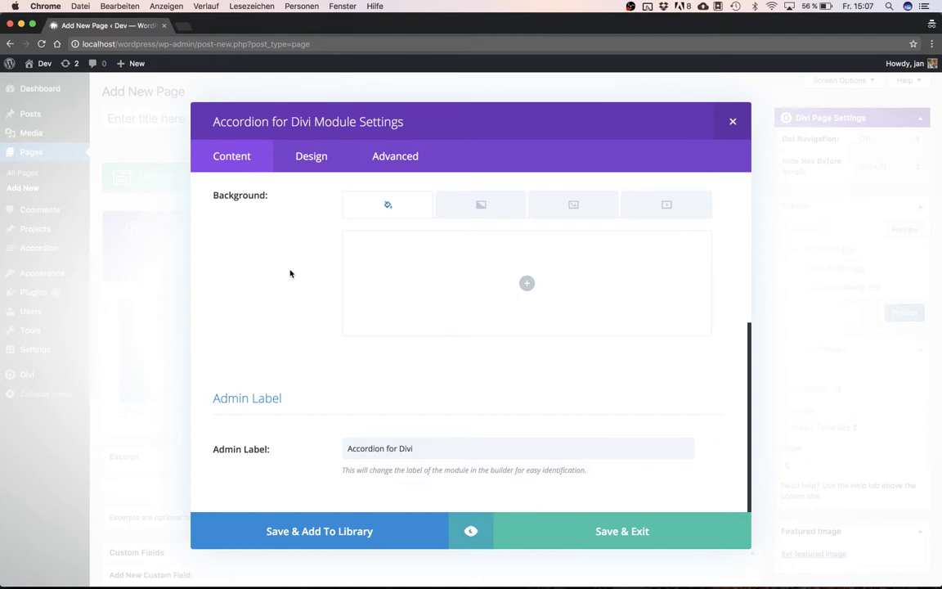
click(309, 164)
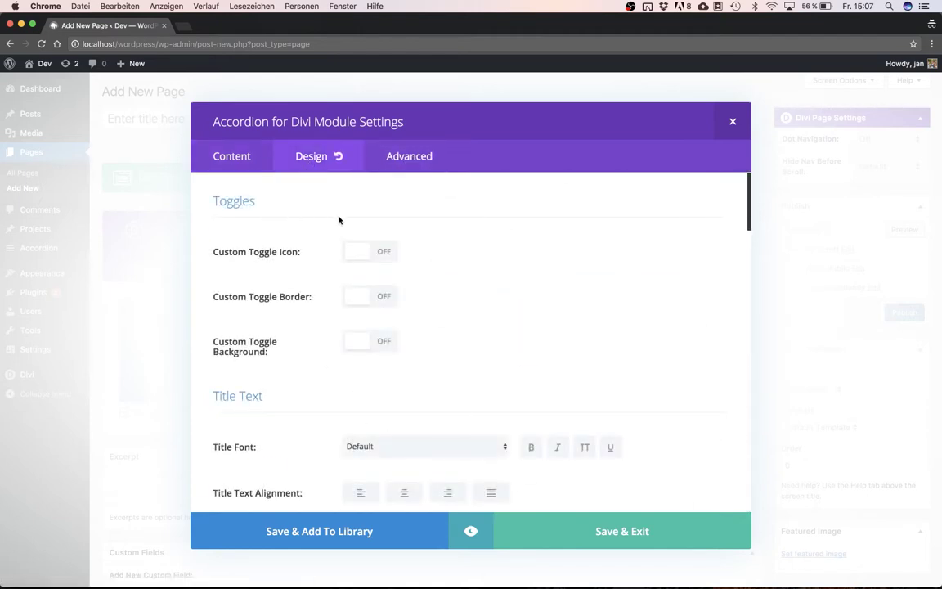
scroll(277, 232, down, 10)
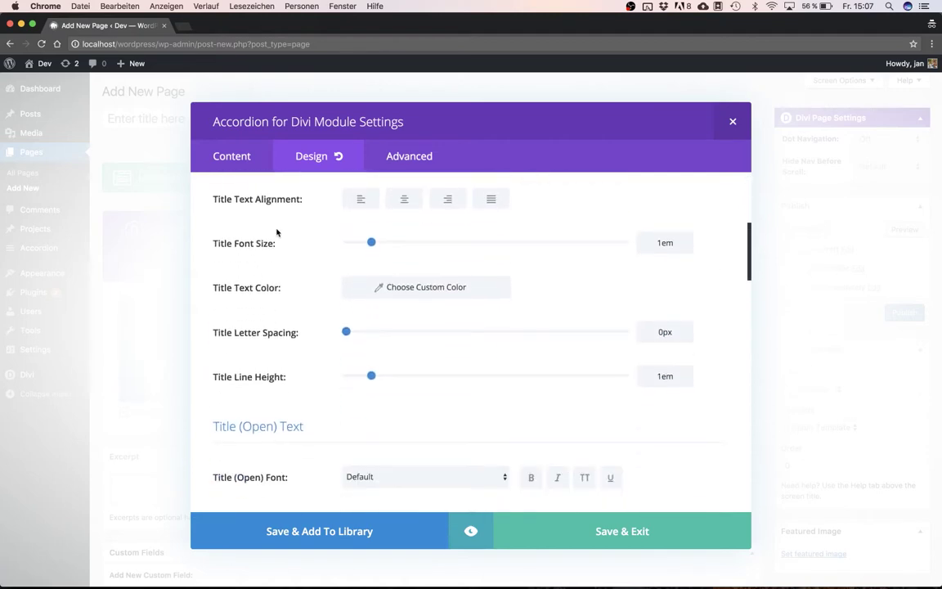
scroll(277, 232, down, 10)
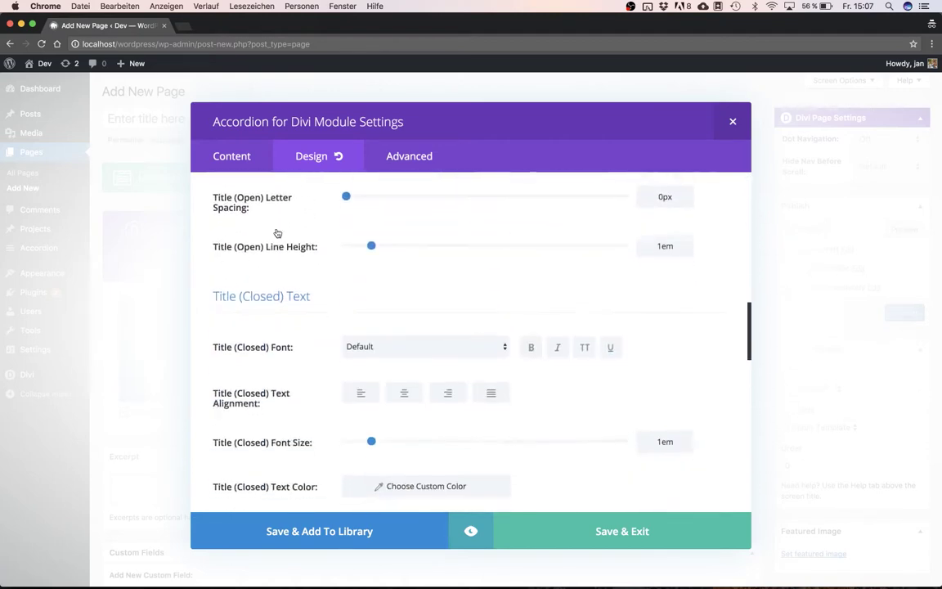
scroll(276, 233, down, 1)
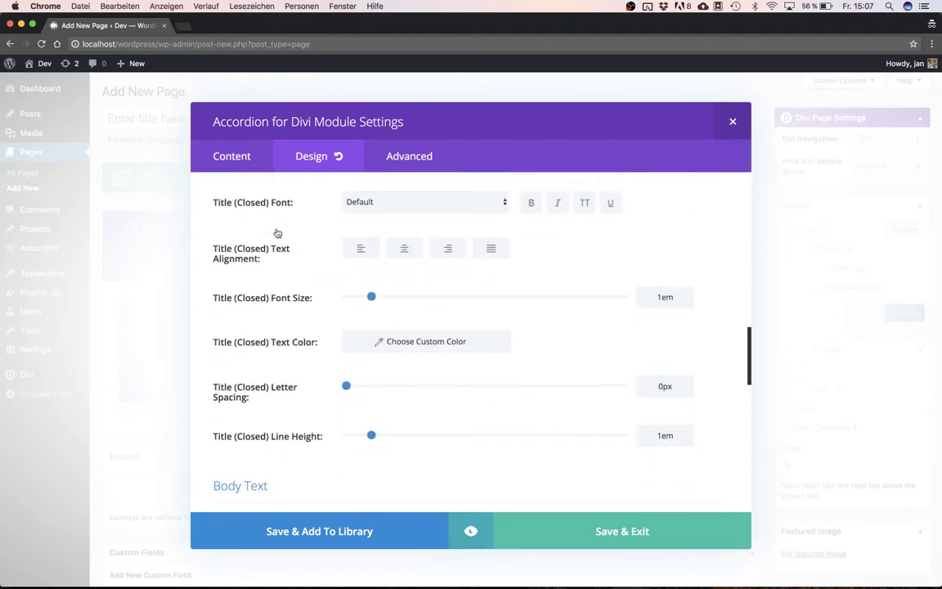
scroll(277, 233, down, 5)
scroll(276, 233, down, 5)
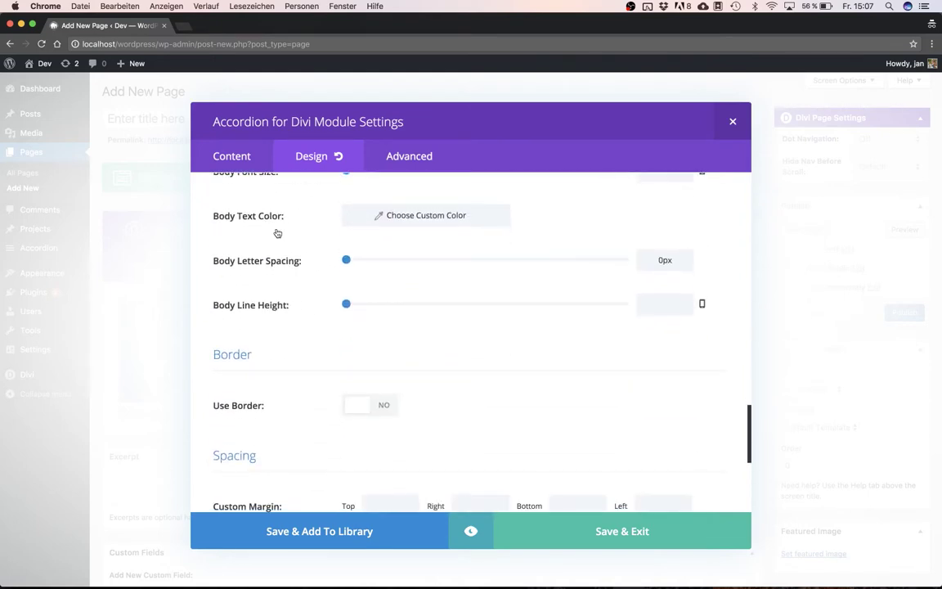
scroll(276, 233, down, 6)
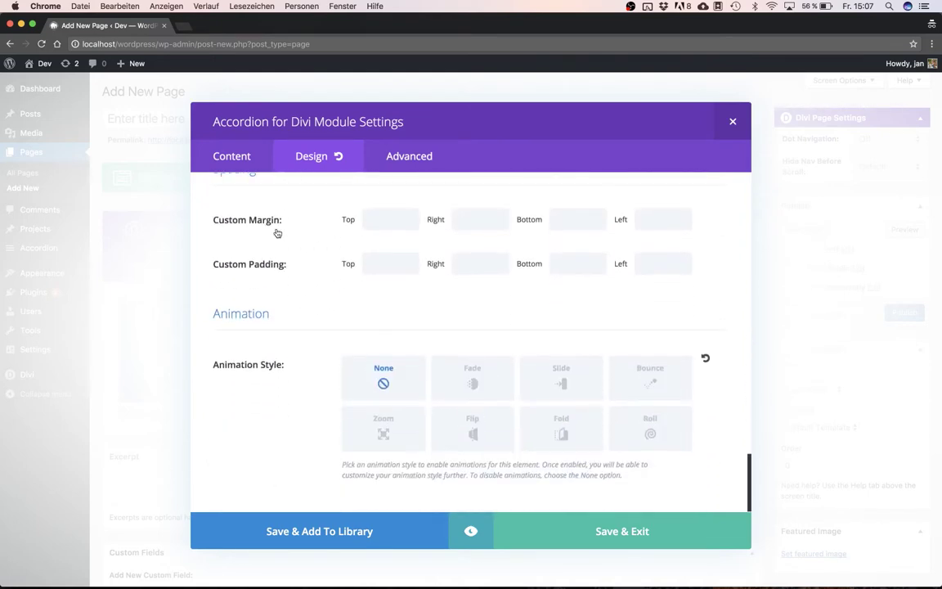
scroll(276, 292, up, 3)
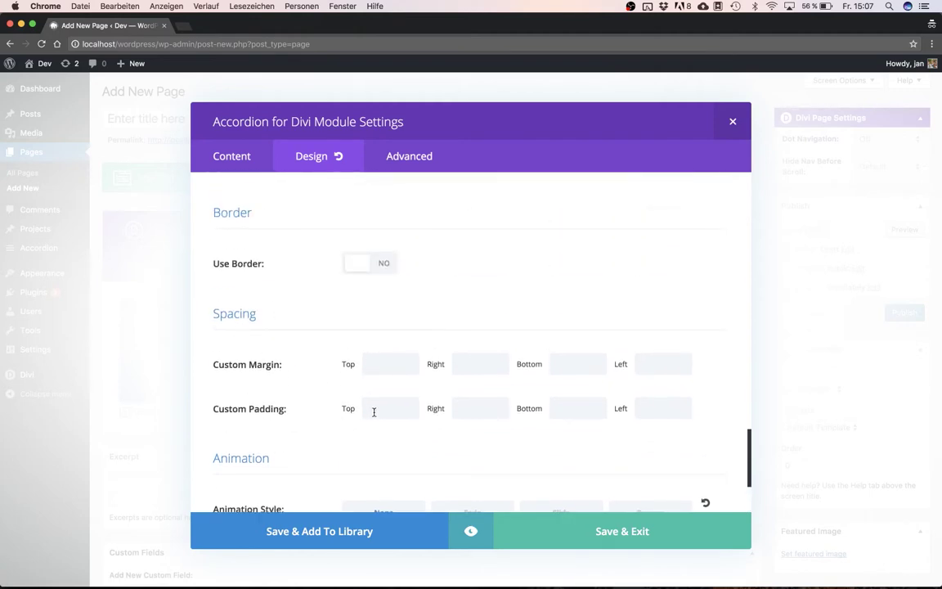
scroll(276, 369, up, 4)
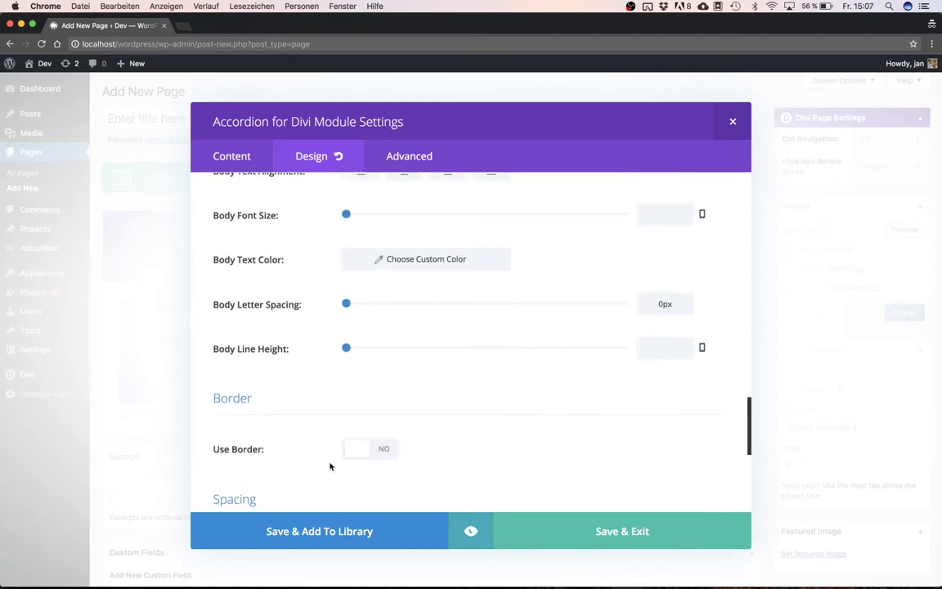
scroll(274, 399, up, 3)
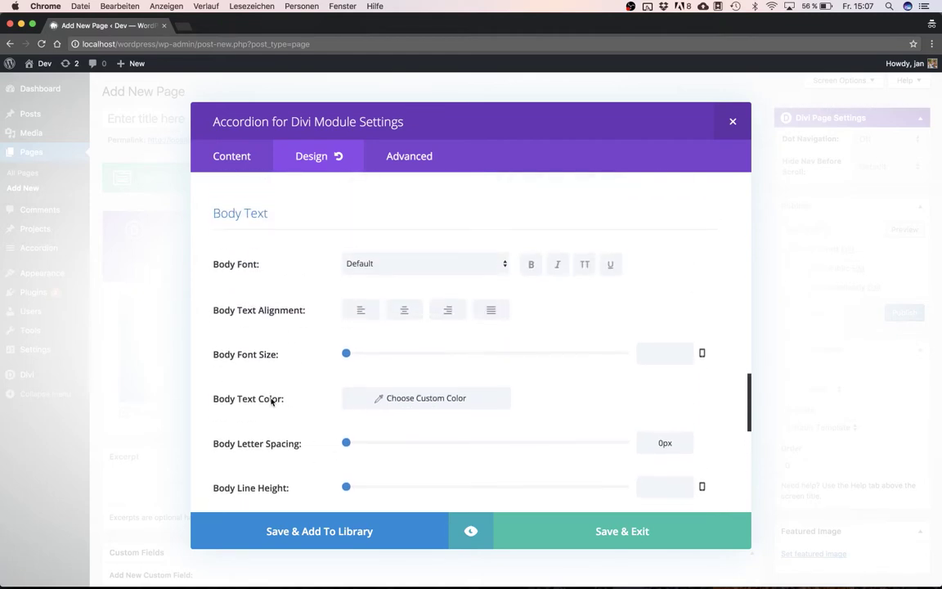
Step: Style the module's body text with the Abel font, centered alignment and the purple color #8300e9
scroll(272, 401, down, 1)
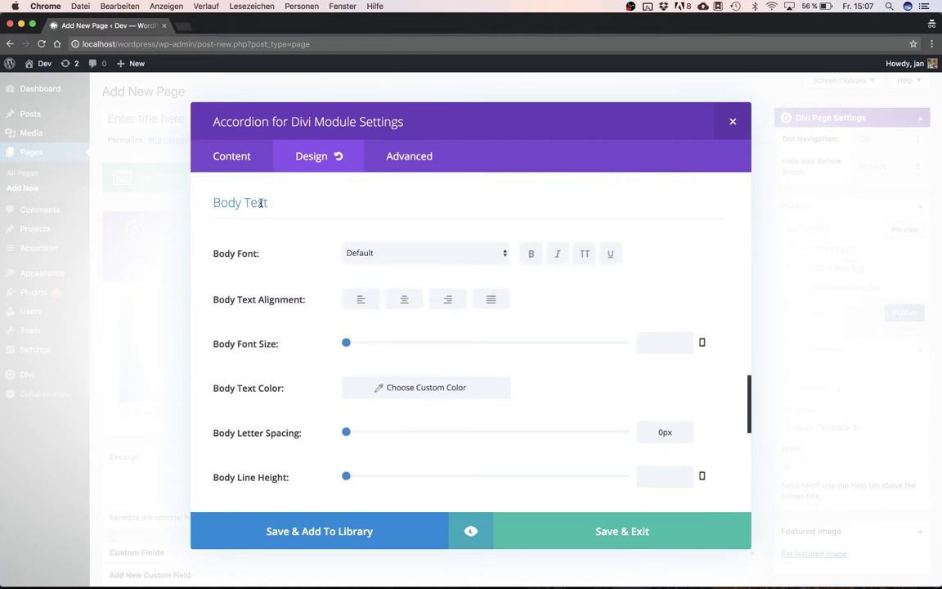
click(435, 252)
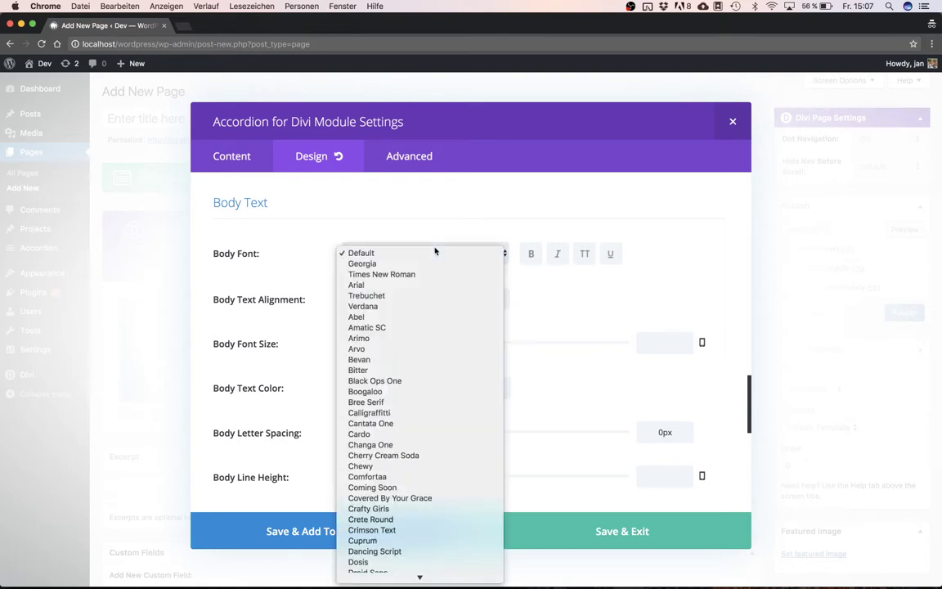
click(403, 317)
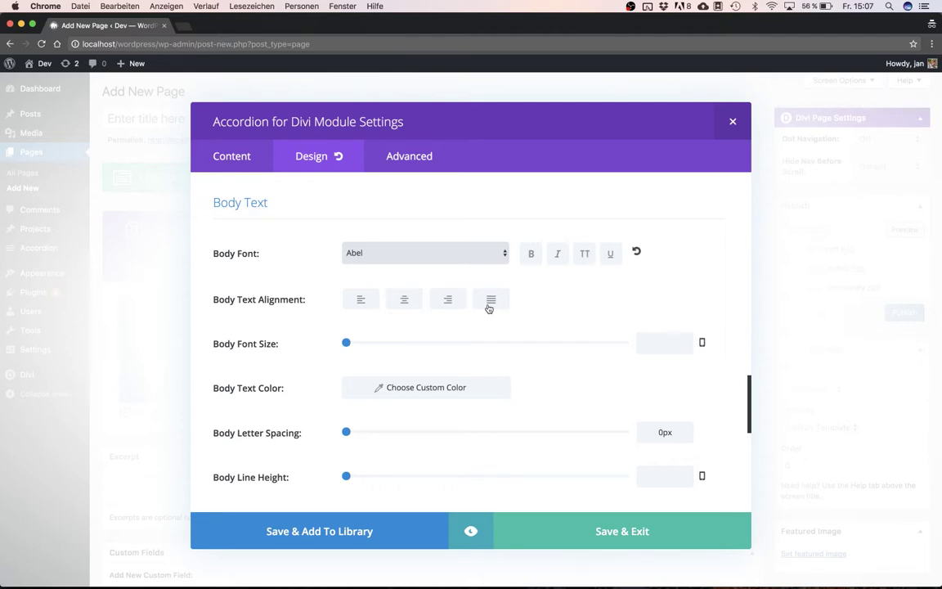
click(408, 301)
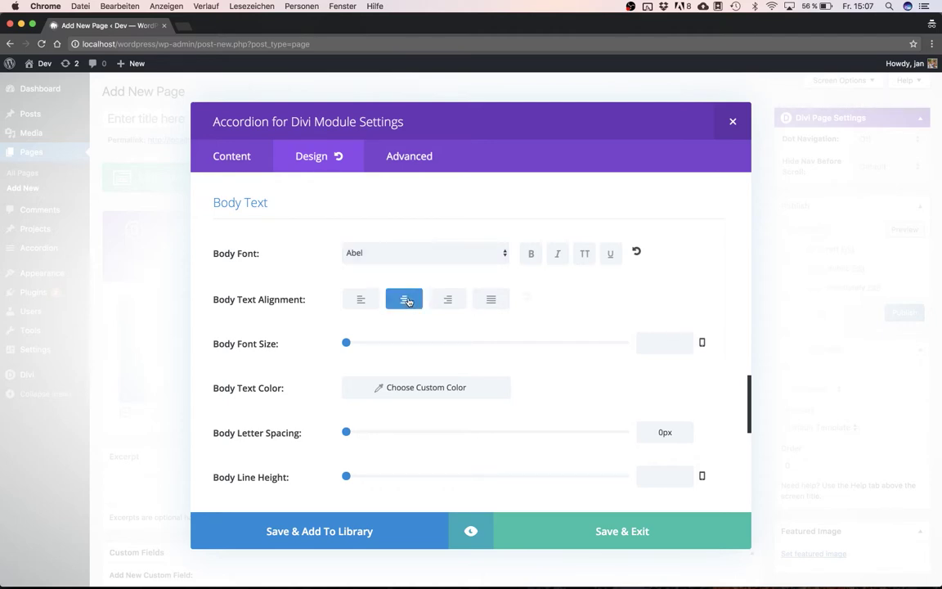
click(367, 378)
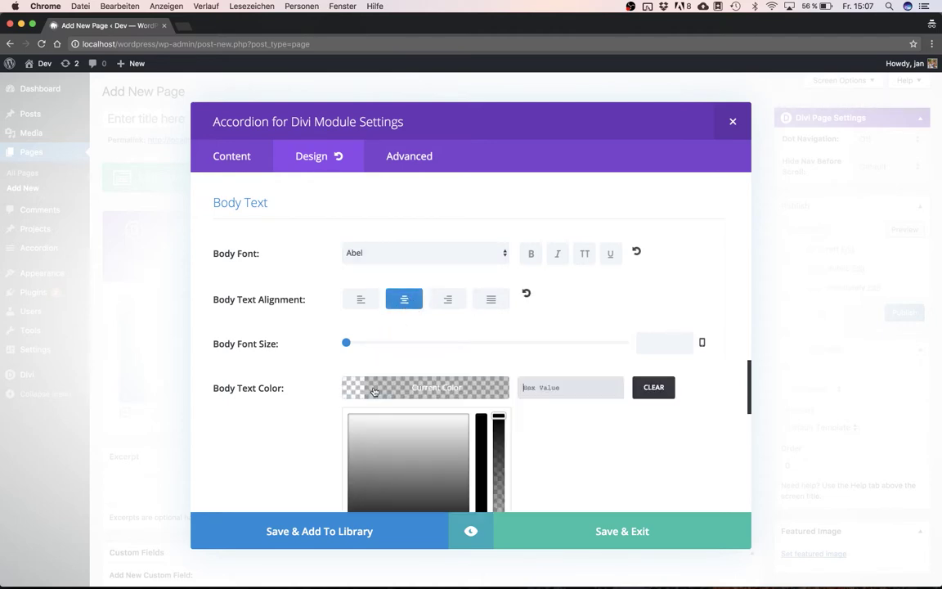
scroll(457, 409, down, 3)
click(463, 440)
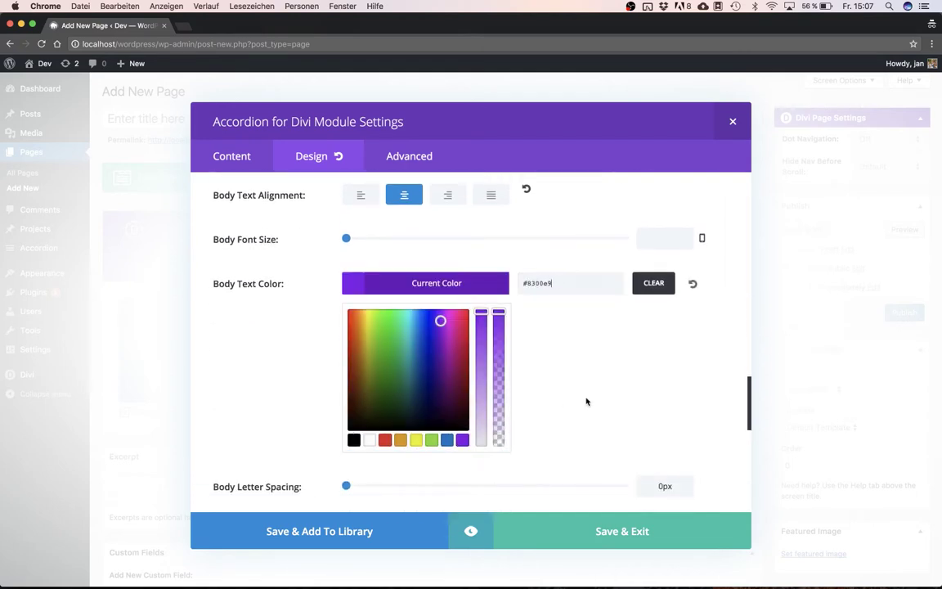
Step: Preview the module, expand General Entry 1 to check its body text styling, and return to the design settings
click(470, 530)
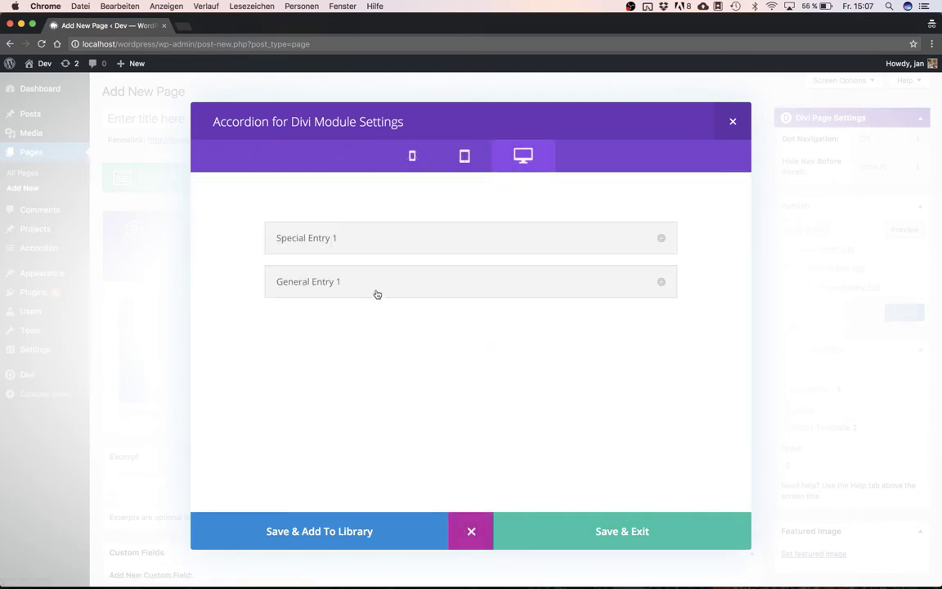
click(376, 292)
drag(306, 316, 425, 311)
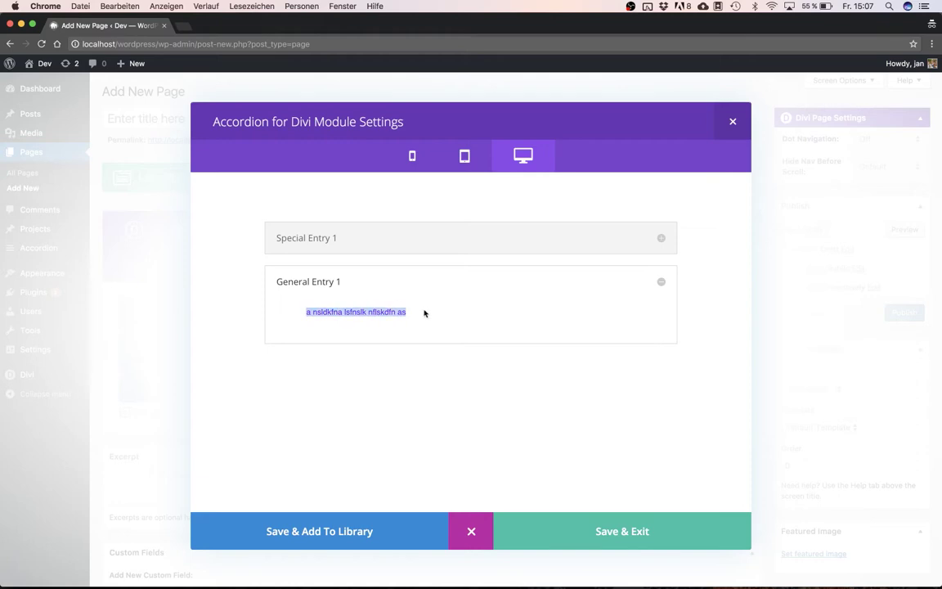
click(472, 531)
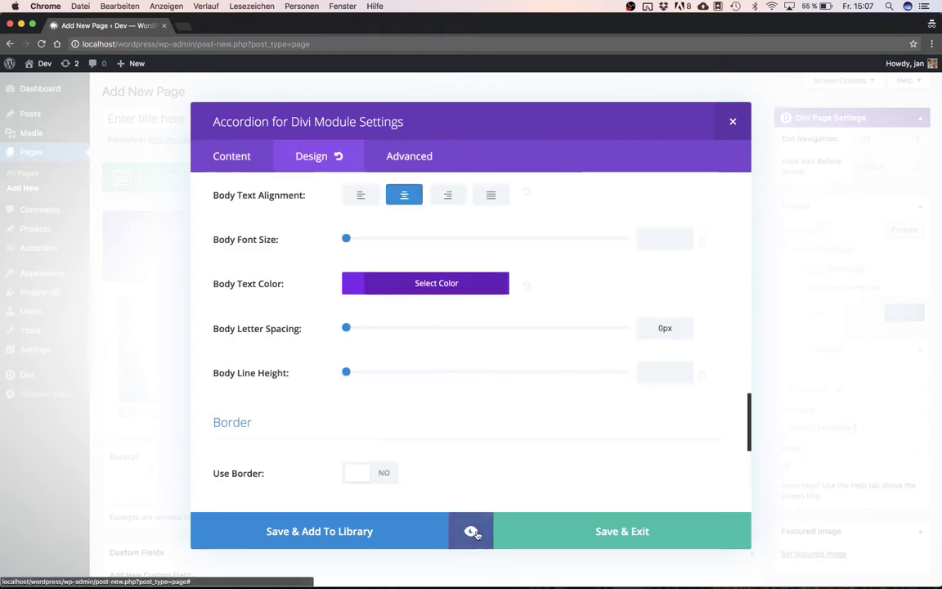
Step: Right-align the body text and preview it with the General Entry 1 and Special Entry 1 items expanded
scroll(353, 425, up, 3)
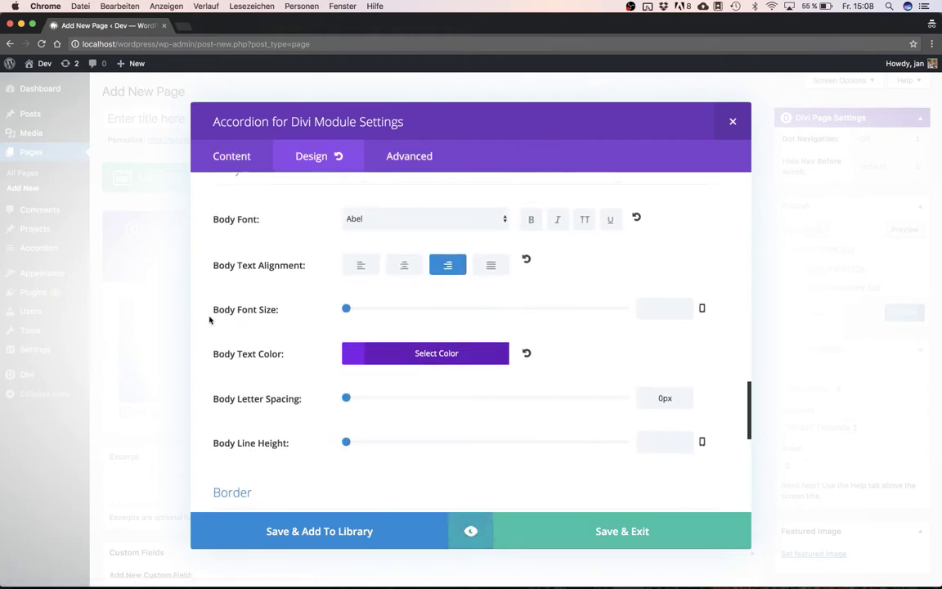
click(473, 531)
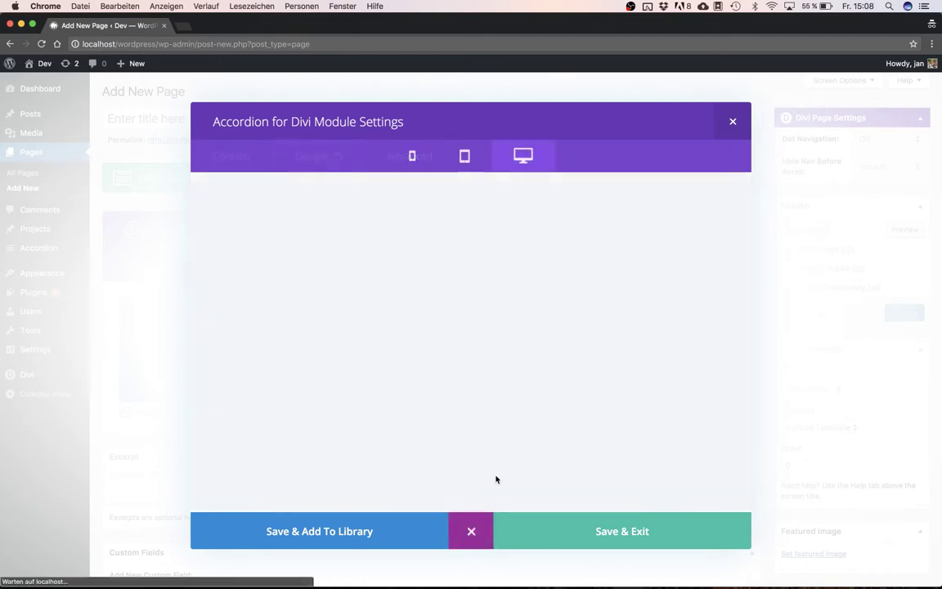
click(431, 294)
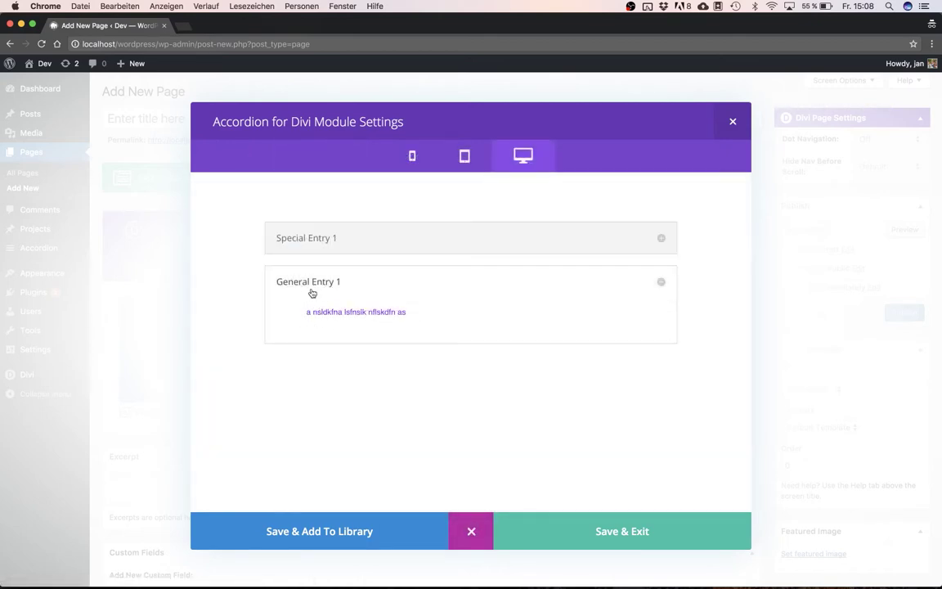
drag(306, 312, 415, 315)
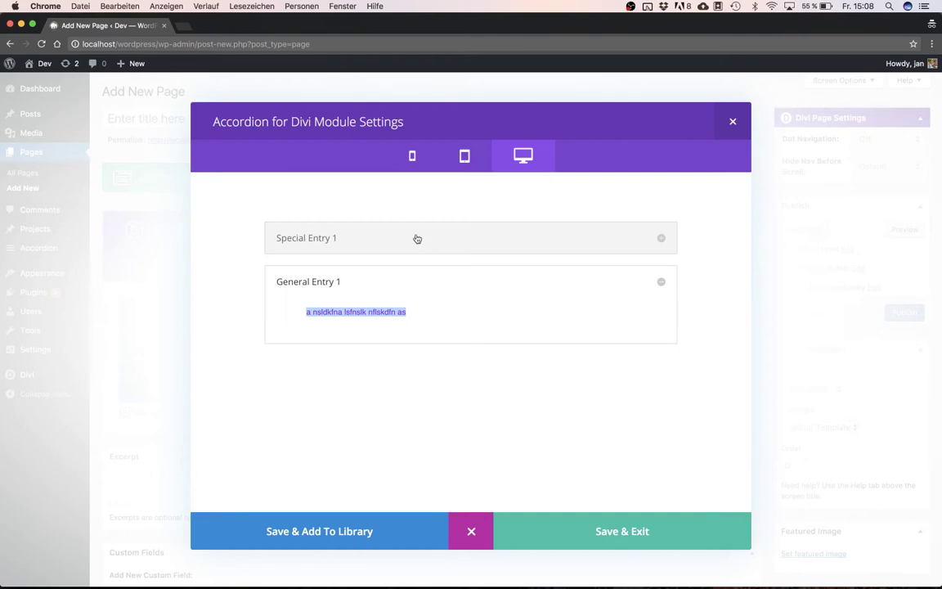
click(382, 237)
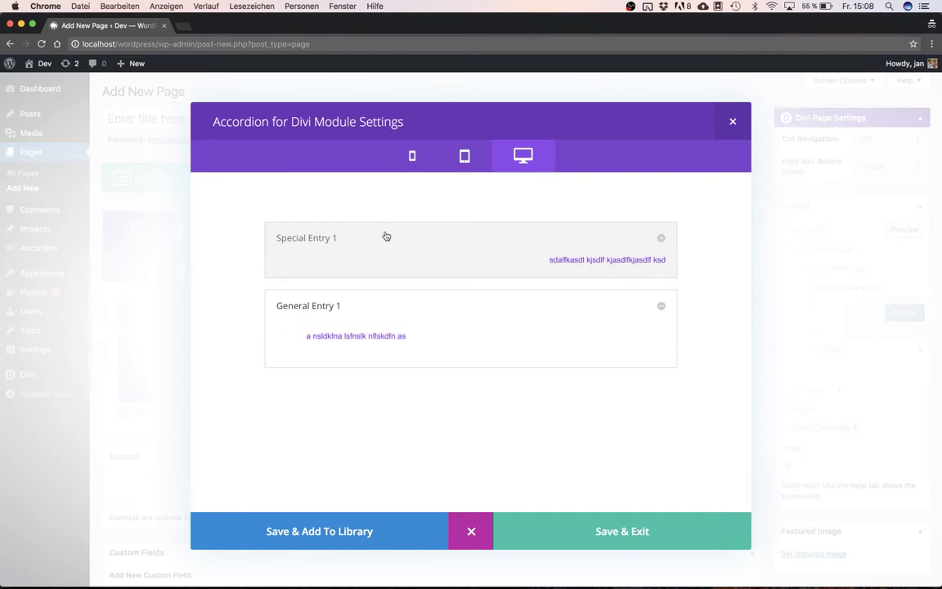
drag(545, 262, 667, 260)
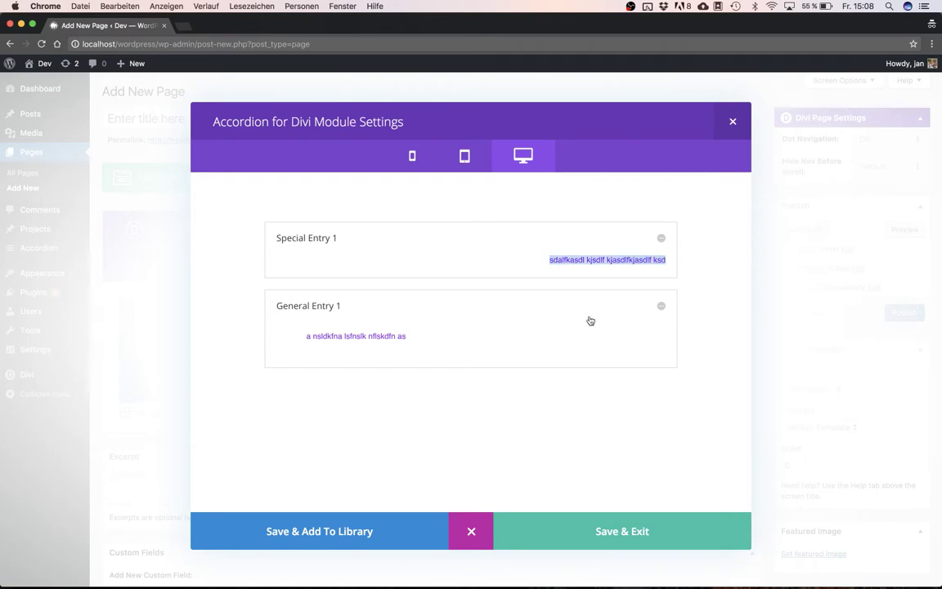
click(470, 532)
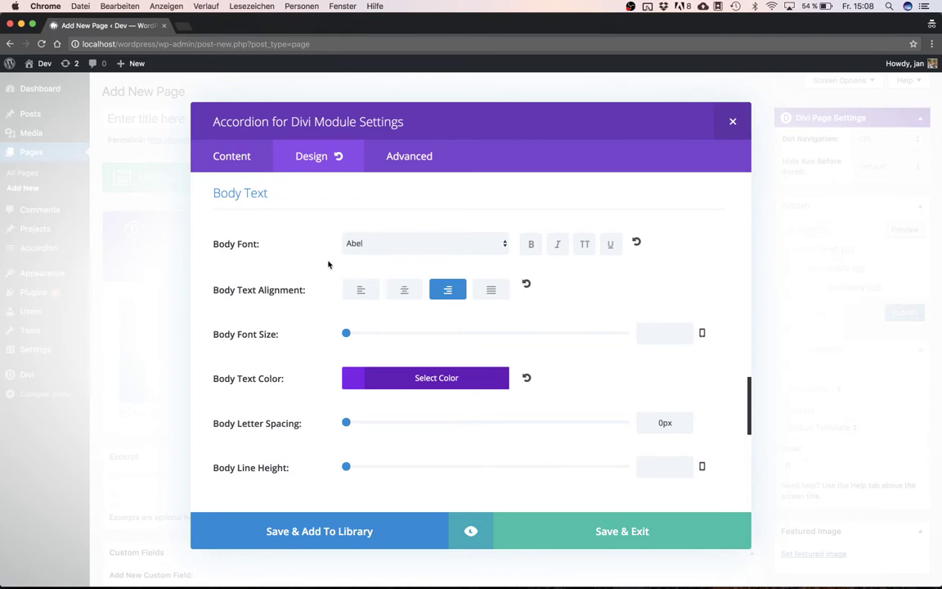
Step: Examine the design settings for the general, open and closed title text, and go back to the toggle options
scroll(328, 264, up, 5)
scroll(257, 344, up, 3)
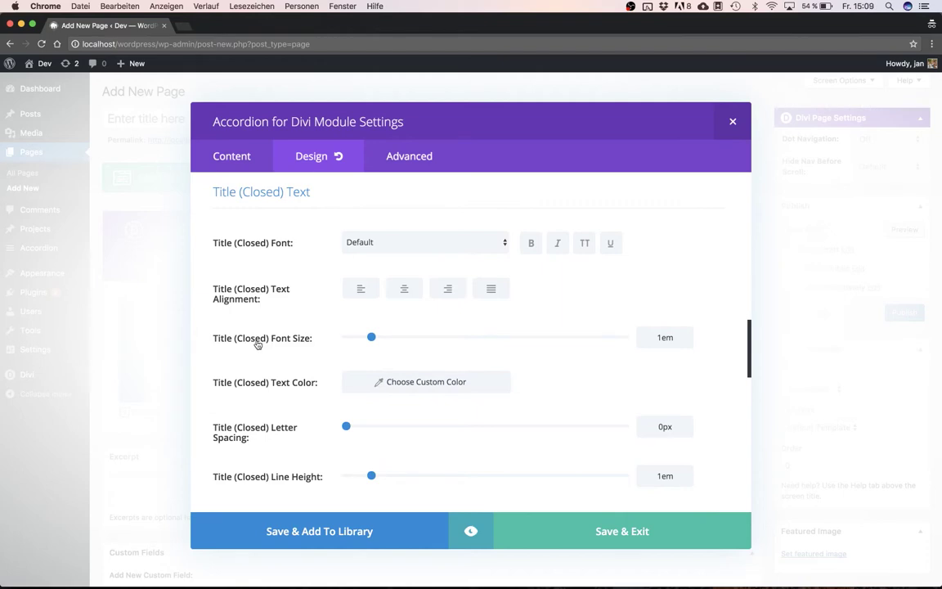
scroll(257, 344, up, 13)
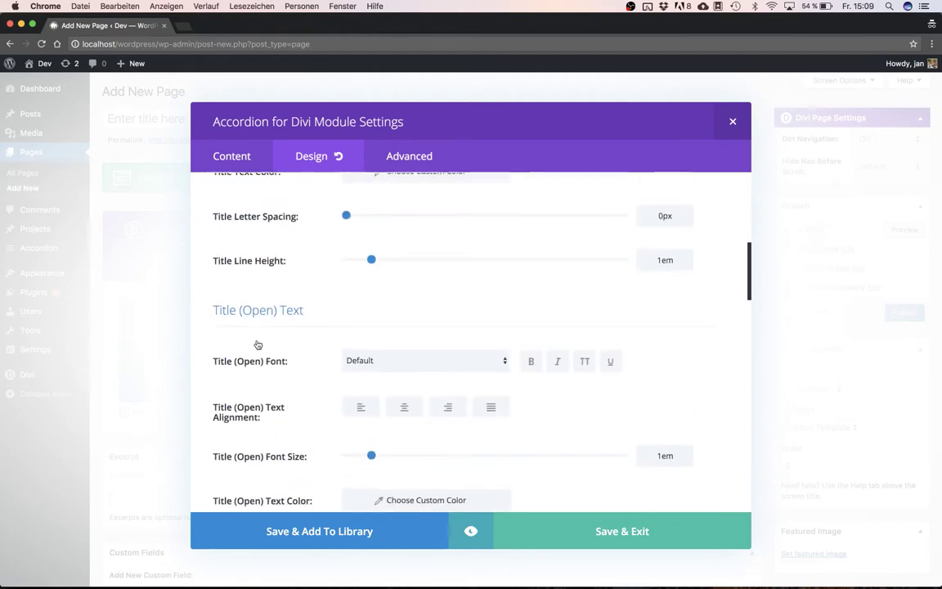
scroll(257, 345, up, 5)
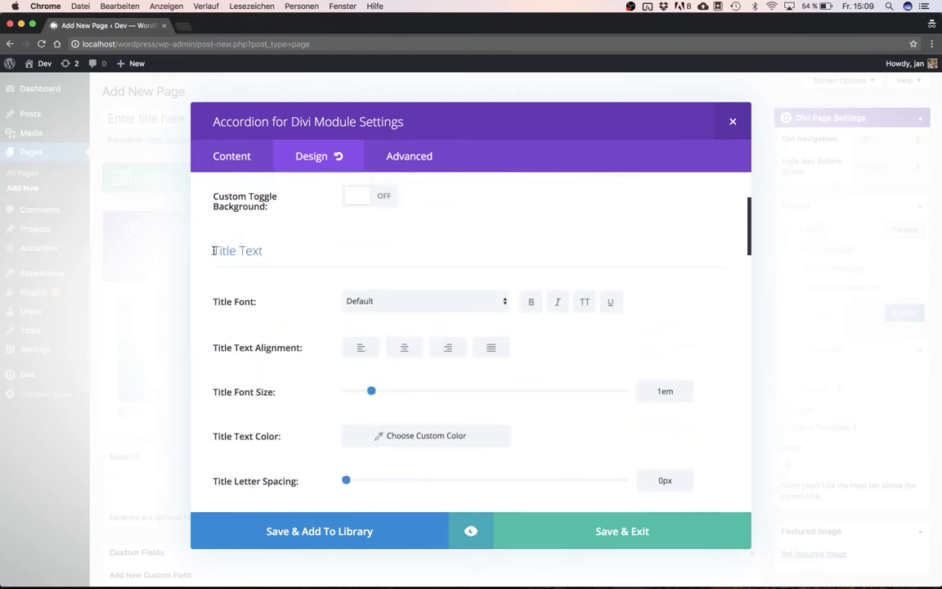
drag(215, 251, 288, 254)
scroll(288, 254, down, 2)
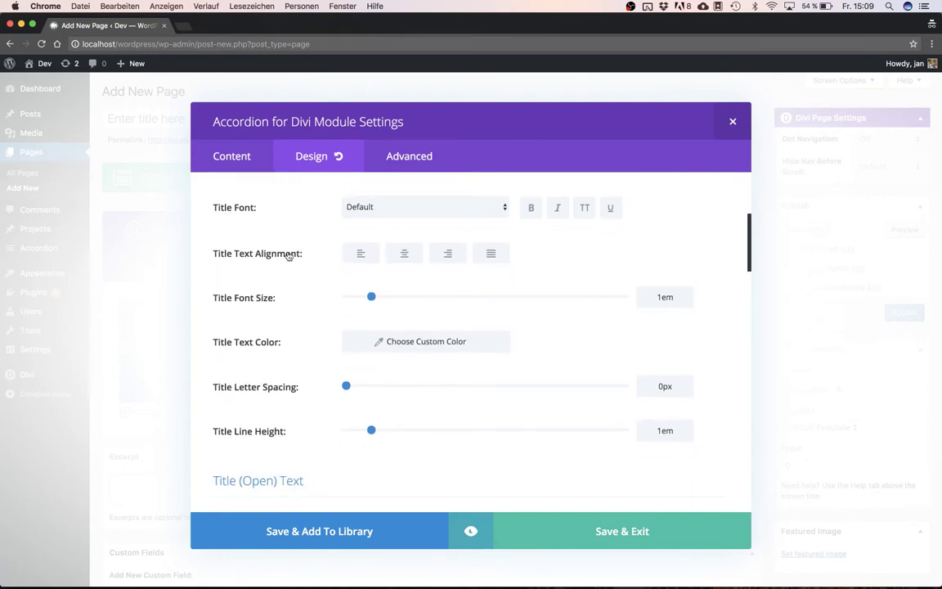
scroll(288, 256, down, 7)
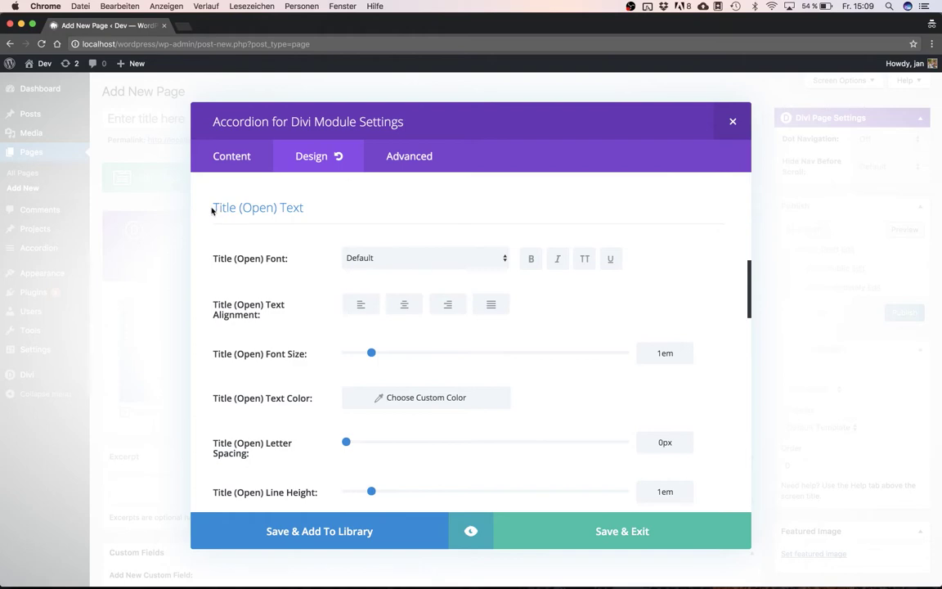
drag(211, 211, 338, 213)
scroll(322, 222, down, 7)
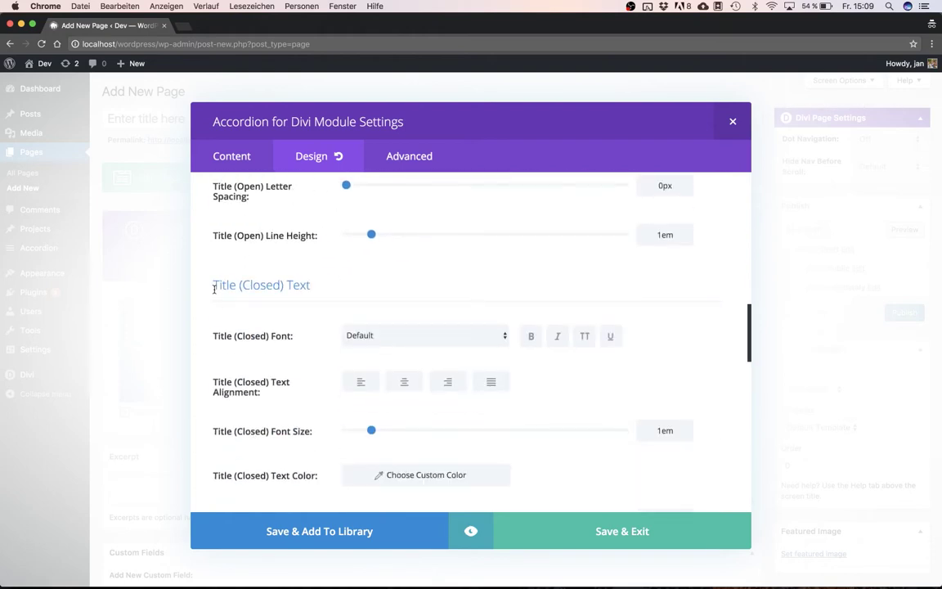
drag(214, 289, 364, 287)
scroll(364, 288, up, 16)
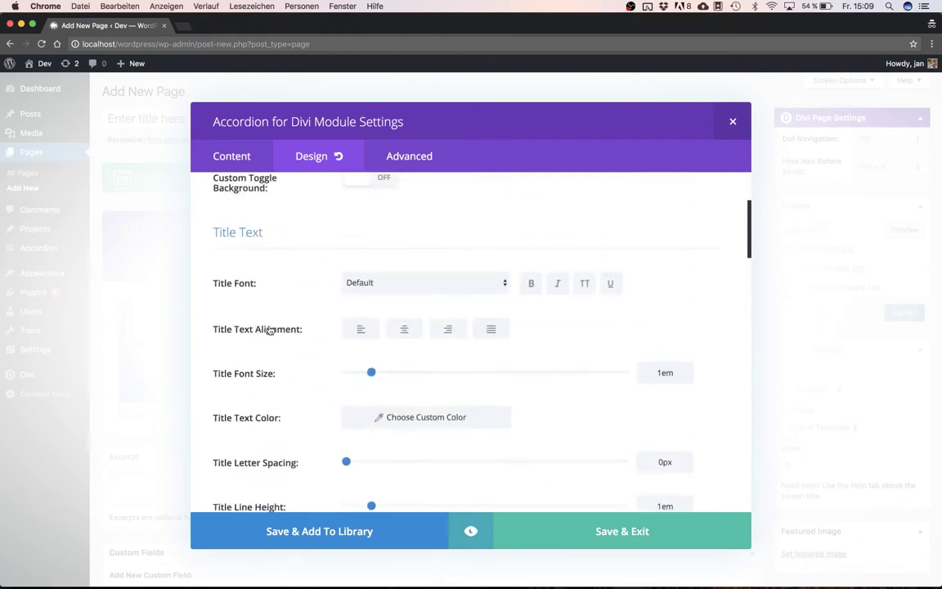
scroll(270, 328, up, 4)
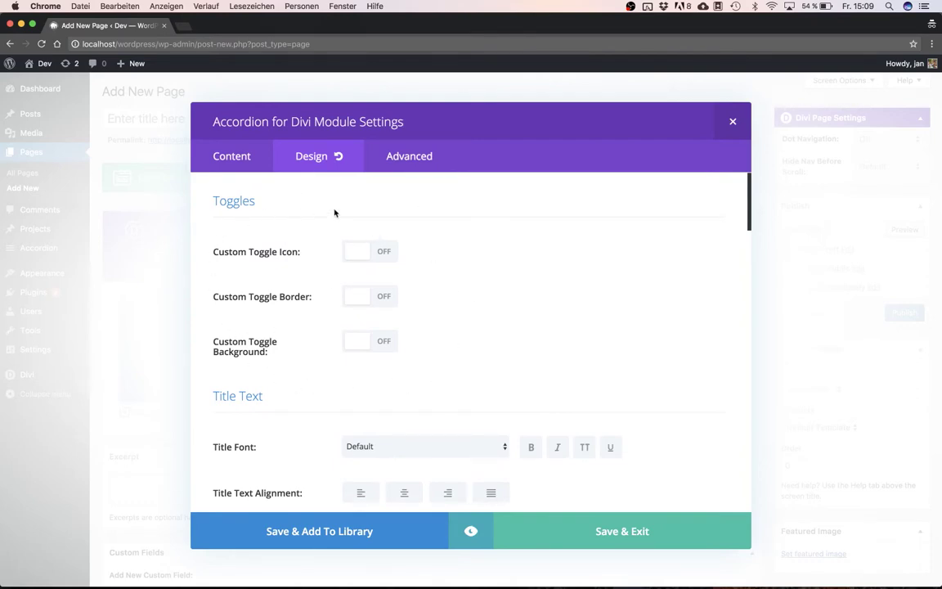
Step: Enable the custom toggle icon and give the open state a magnifier icon with a plus sign in blue
click(365, 246)
scroll(257, 285, down, 1)
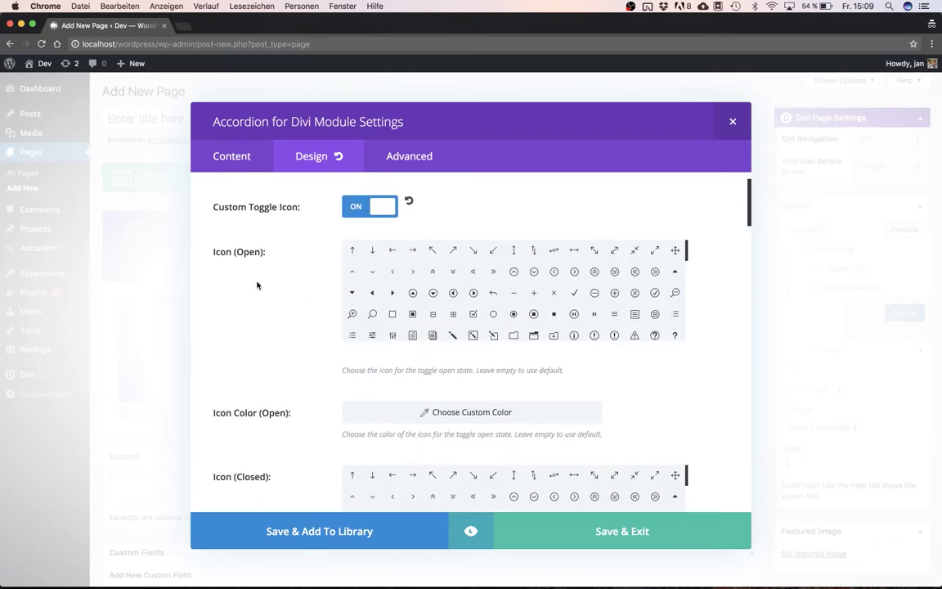
click(352, 314)
scroll(292, 300, down, 3)
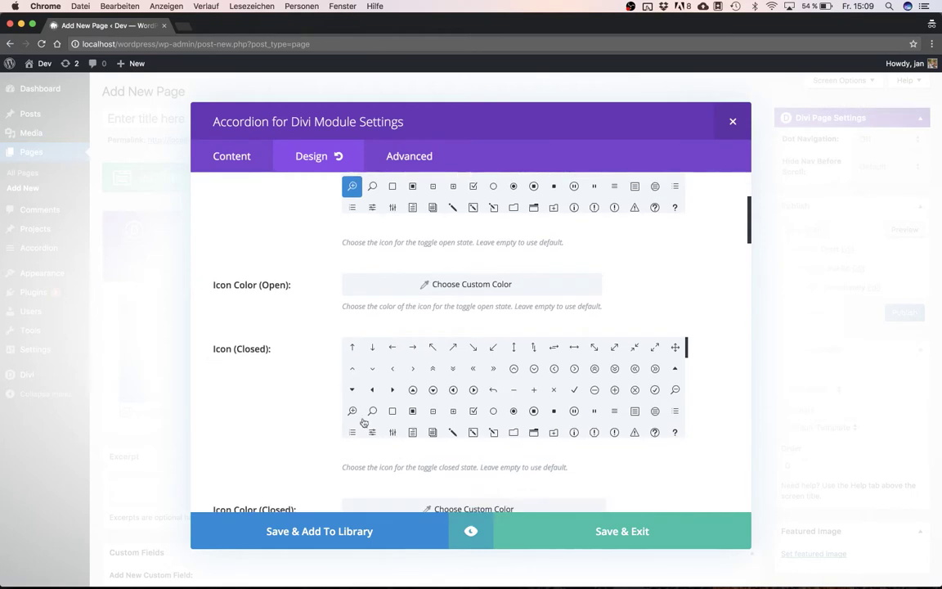
click(400, 283)
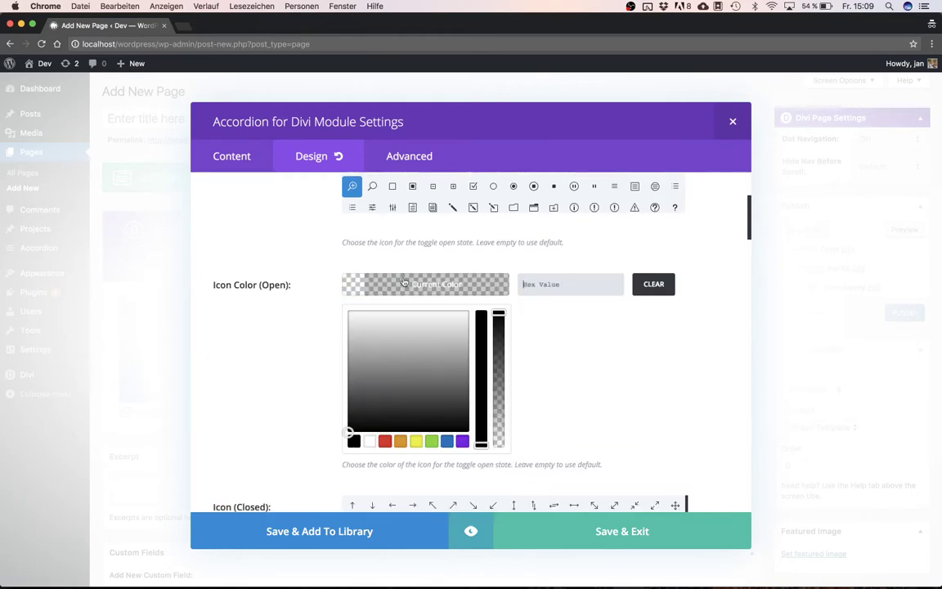
click(454, 442)
click(250, 357)
Step: Give the closed state a plain magnifier icon in the purple color #8300e9
scroll(250, 358, down, 2)
click(400, 433)
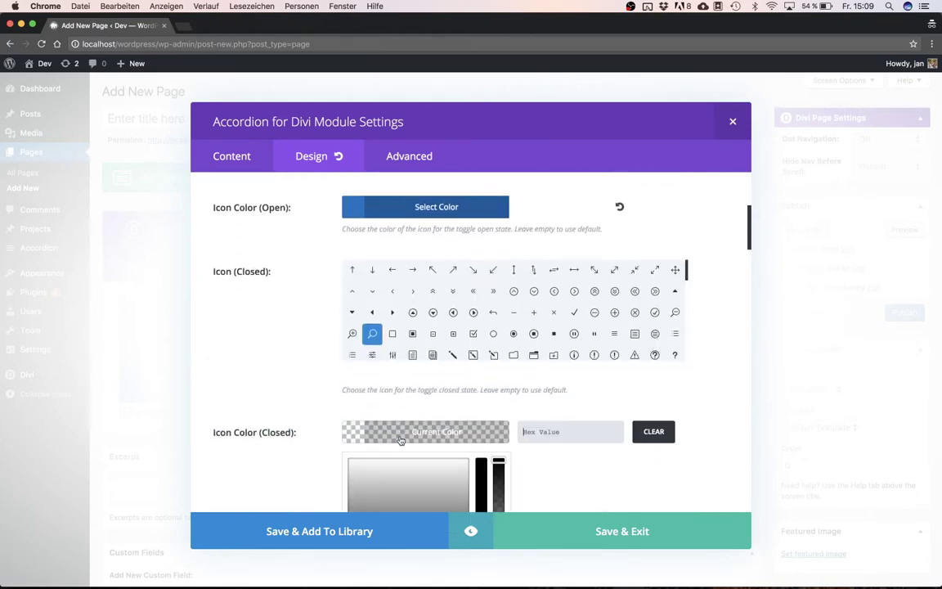
scroll(408, 409, down, 4)
click(440, 322)
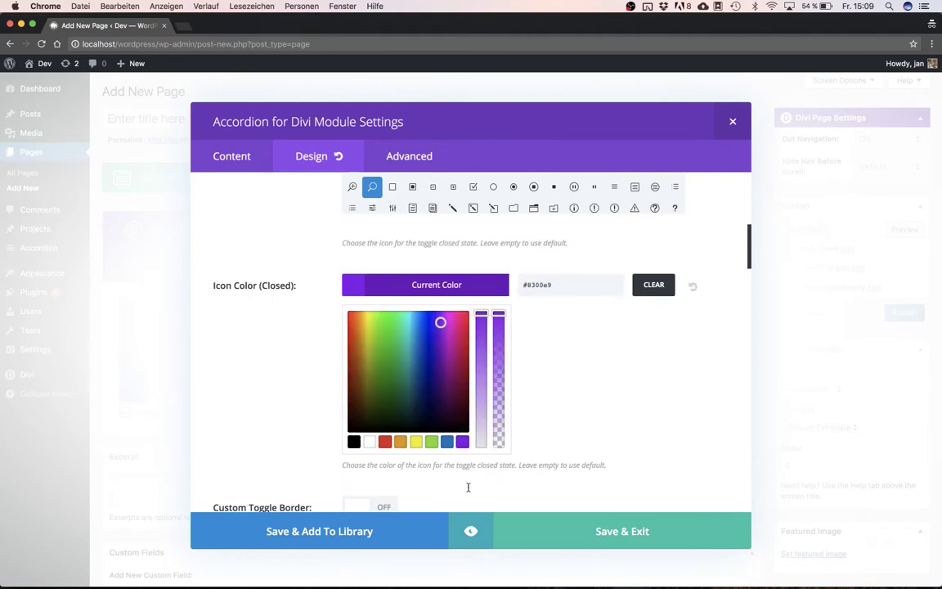
Step: Preview the custom toggle icons by expanding and collapsing Special Entry 1, and return to the design settings
click(472, 530)
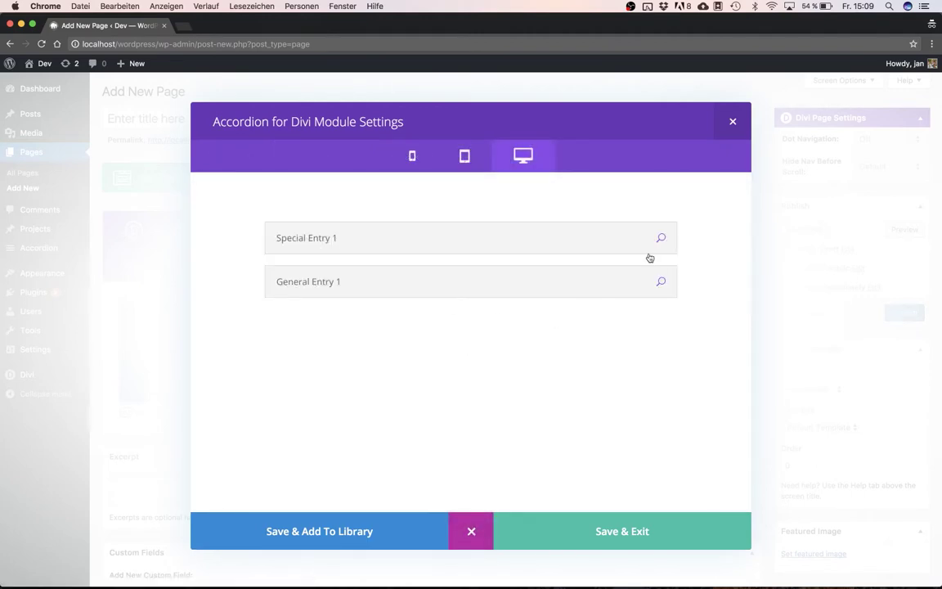
click(626, 239)
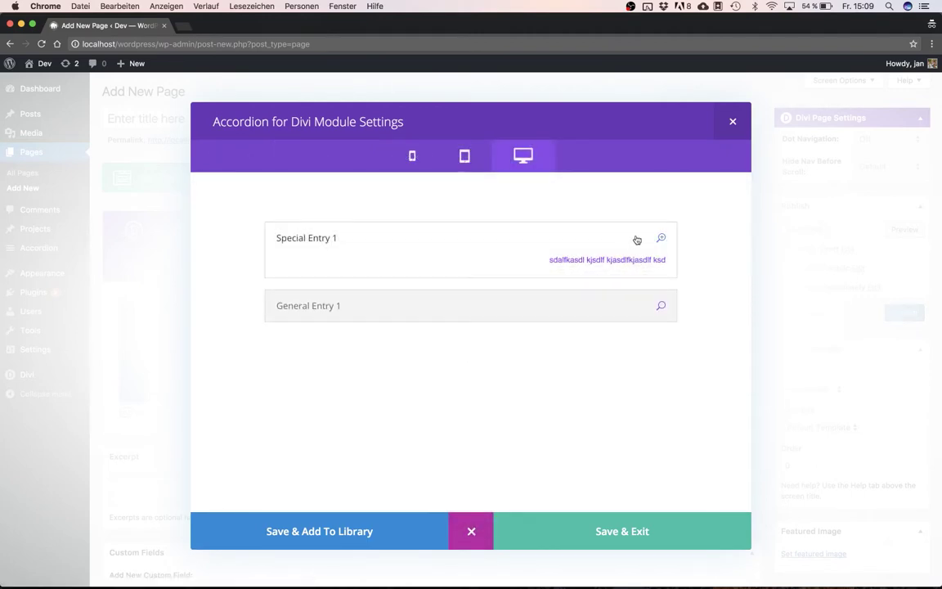
click(636, 239)
click(471, 530)
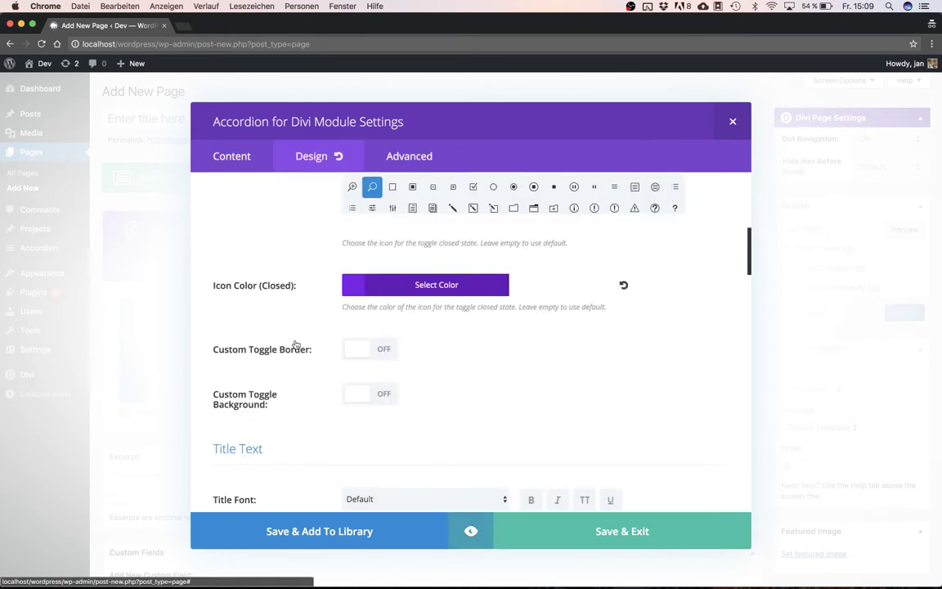
Step: Enable a custom toggle border in blue with a width of 9px and the Dashed style, and preview it
click(352, 350)
scroll(278, 327, down, 3)
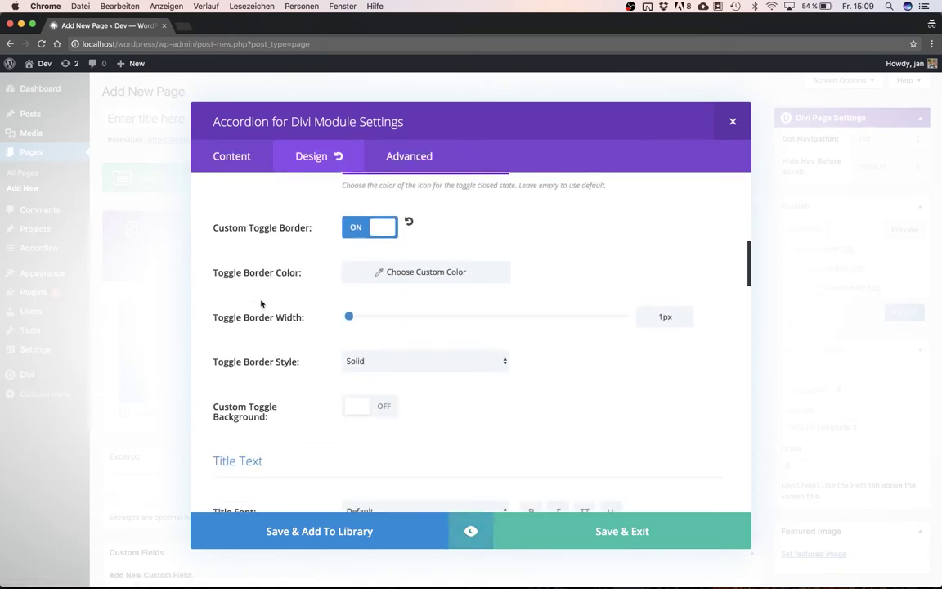
click(426, 271)
click(447, 428)
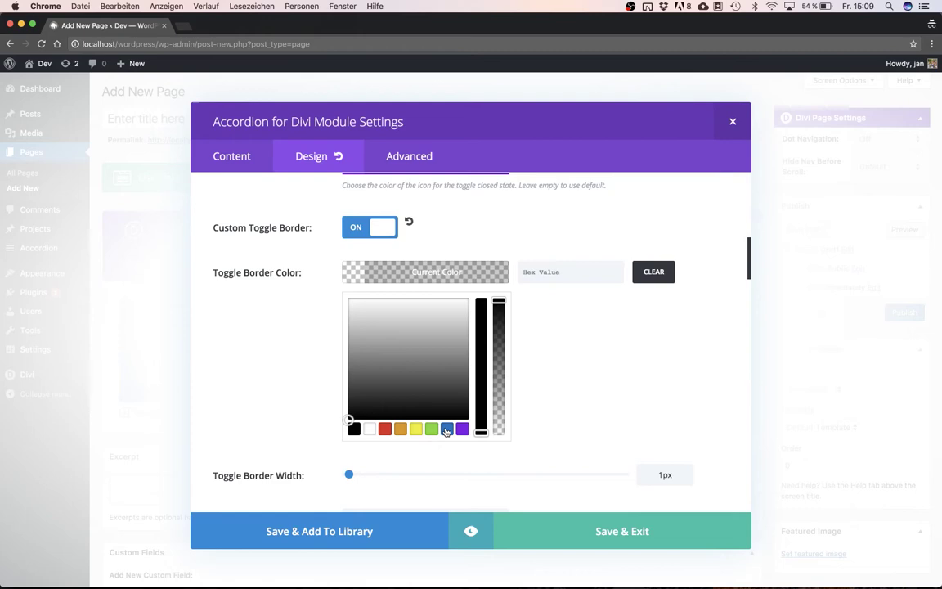
click(296, 304)
drag(350, 318, 371, 317)
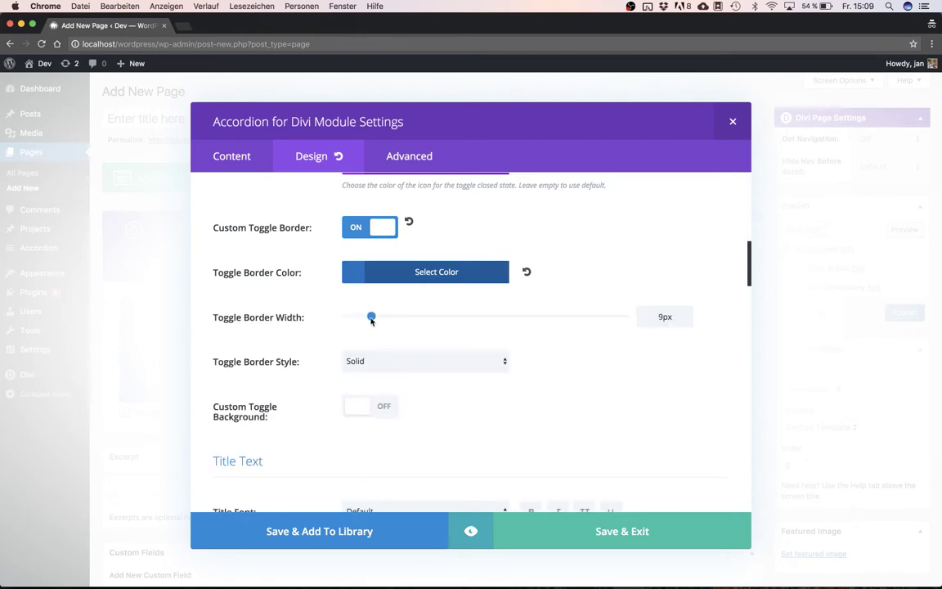
click(366, 361)
click(368, 384)
click(470, 531)
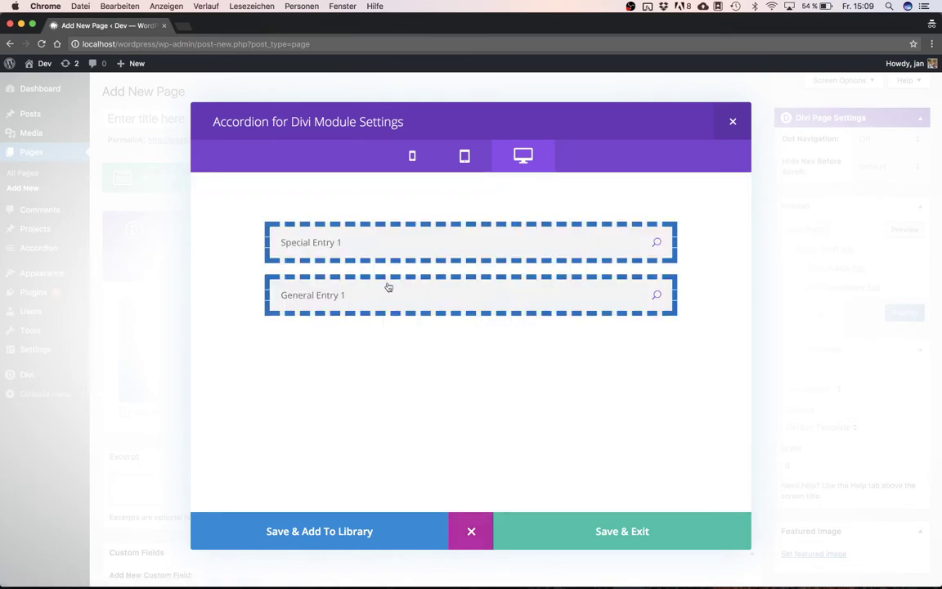
click(468, 528)
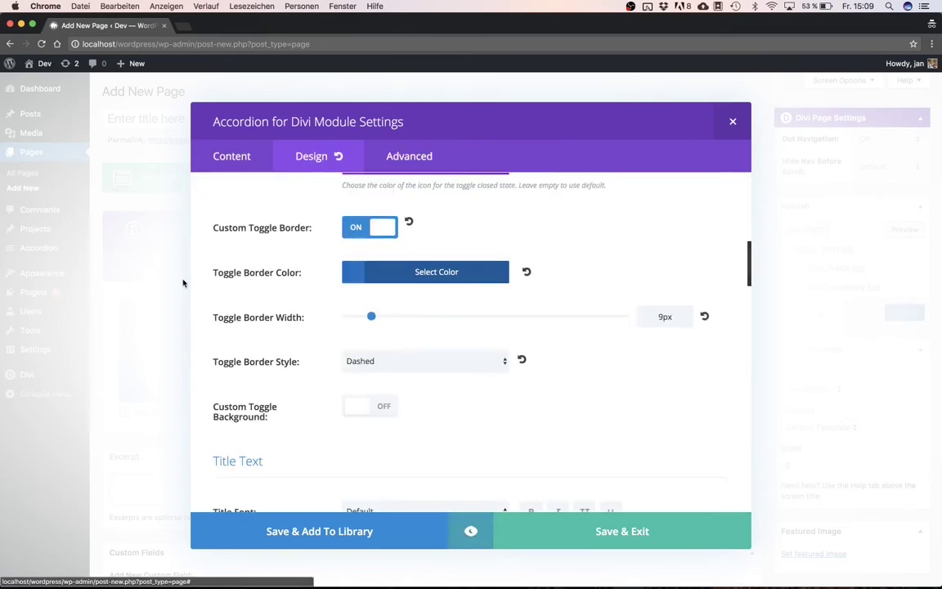
Step: Enable the custom toggle background and set the open color to blue #0c71c3 and the closed color to blue
click(358, 406)
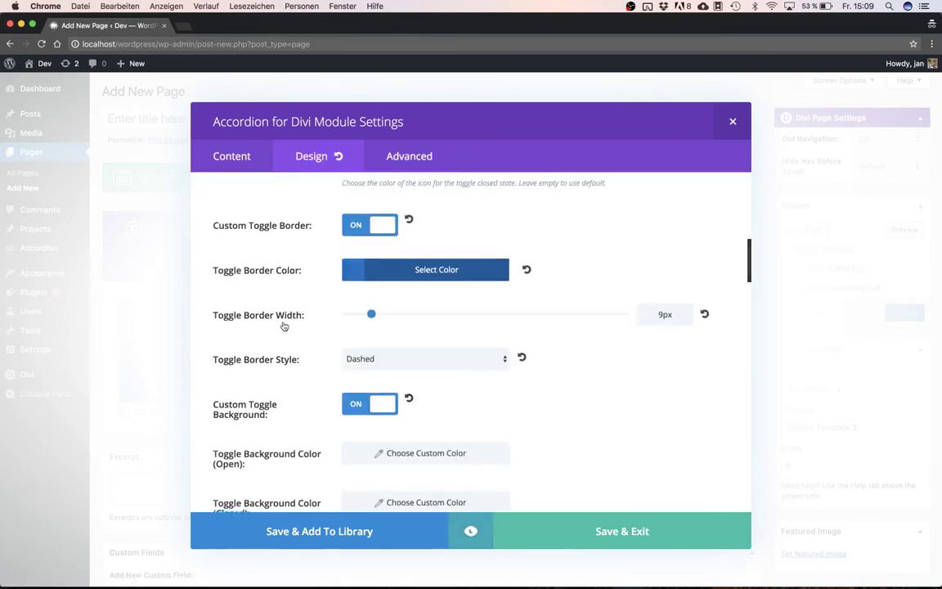
scroll(327, 322, down, 3)
click(386, 326)
click(448, 483)
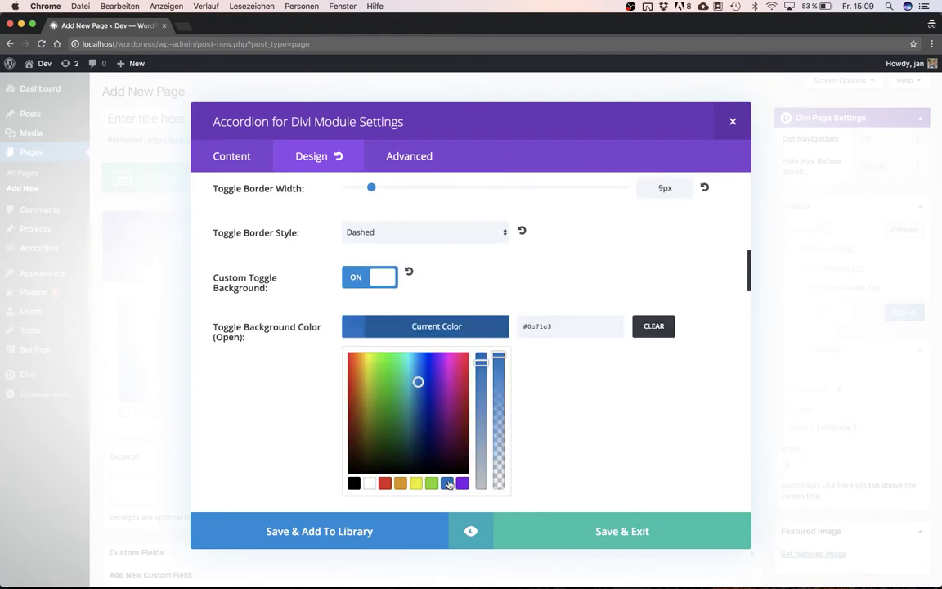
click(425, 376)
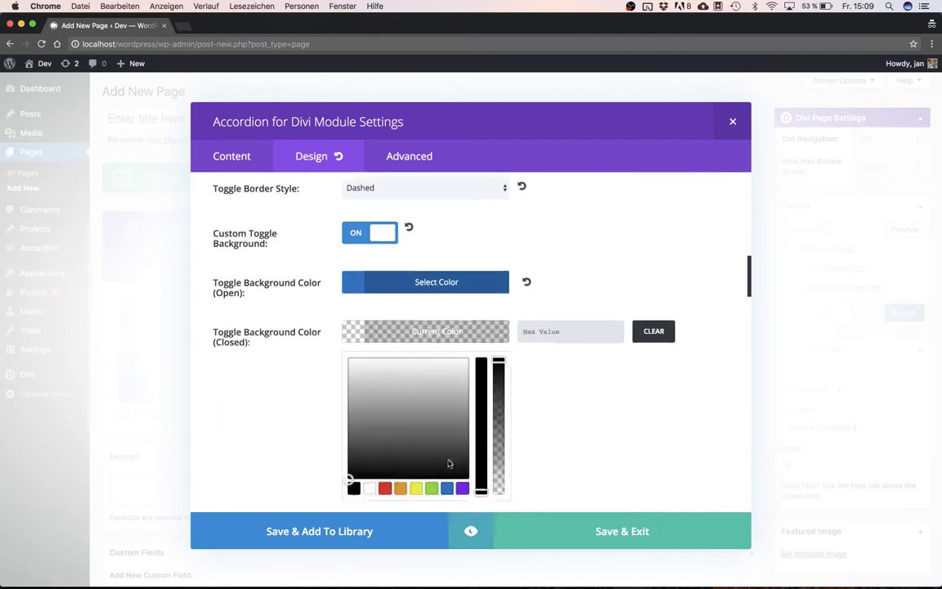
scroll(351, 454, down, 1)
click(417, 366)
Step: Preview the custom toggle backgrounds with Special Entry 1 expanded, and leave the preview
click(470, 531)
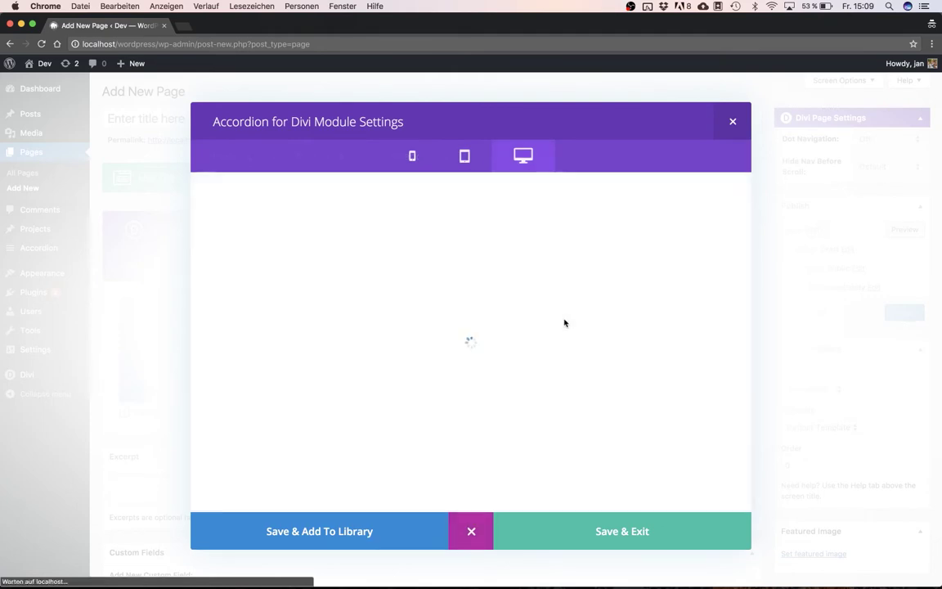
click(503, 238)
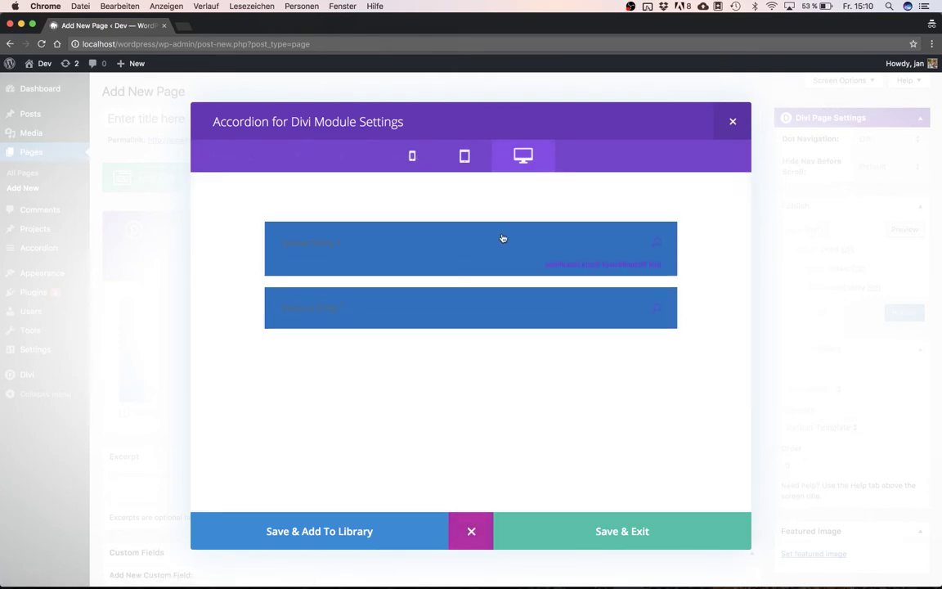
click(472, 533)
Step: Open the module's advanced settings for CSS ID, classes and custom CSS
scroll(233, 335, up, 3)
scroll(245, 316, up, 10)
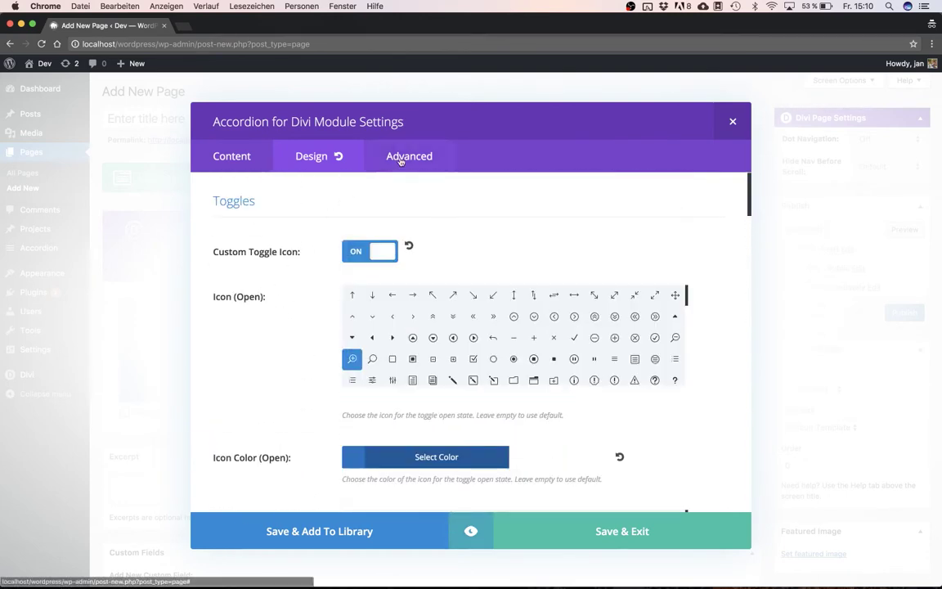
click(396, 155)
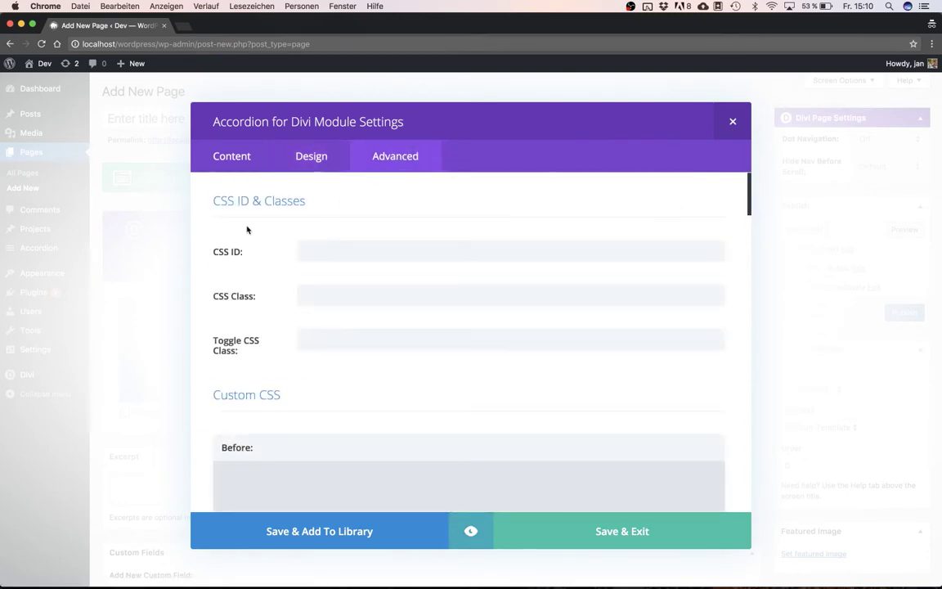
Step: Set the module's Toggle CSS Class to "test", leaving the general CSS Class empty
scroll(247, 229, down, 2)
click(323, 246)
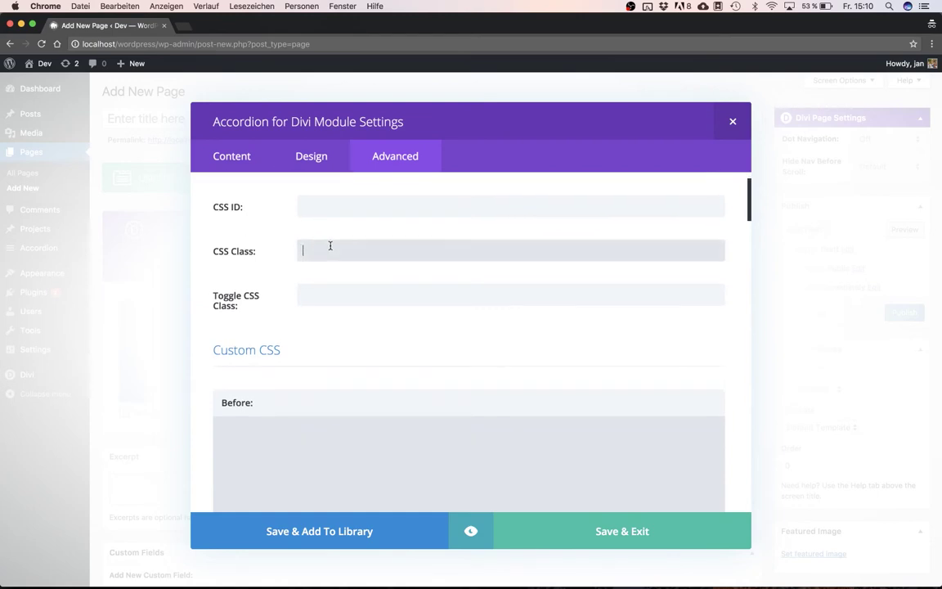
click(233, 303)
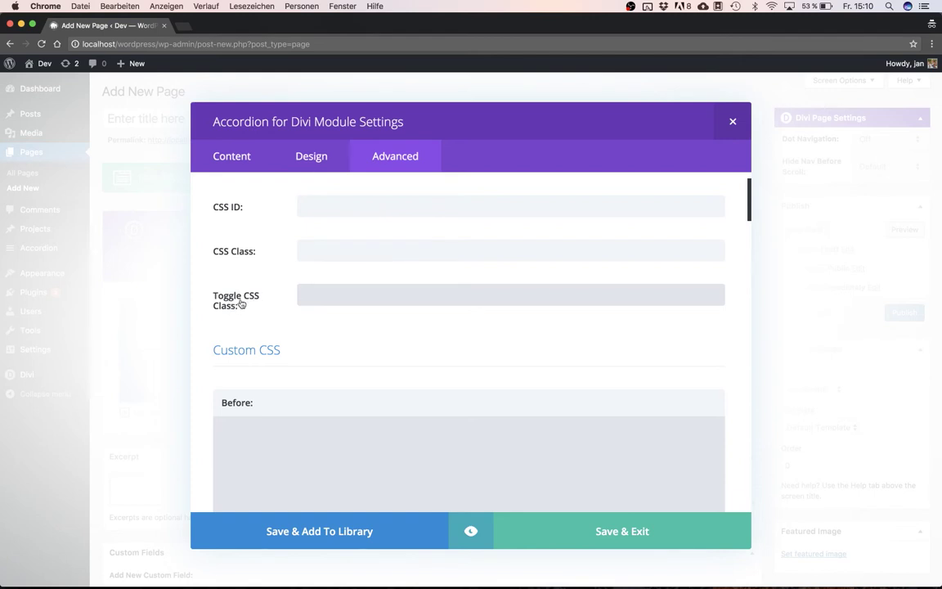
text(test)
Step: Preview the module and inspect both toggle elements in the developer tools for the custom class, and close the inspector and preview
click(471, 531)
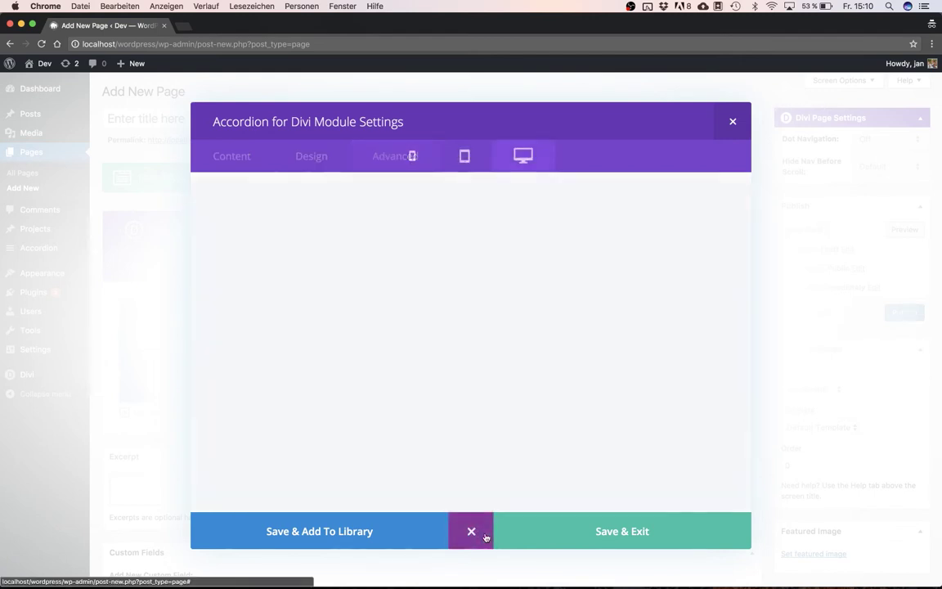
right_click(526, 288)
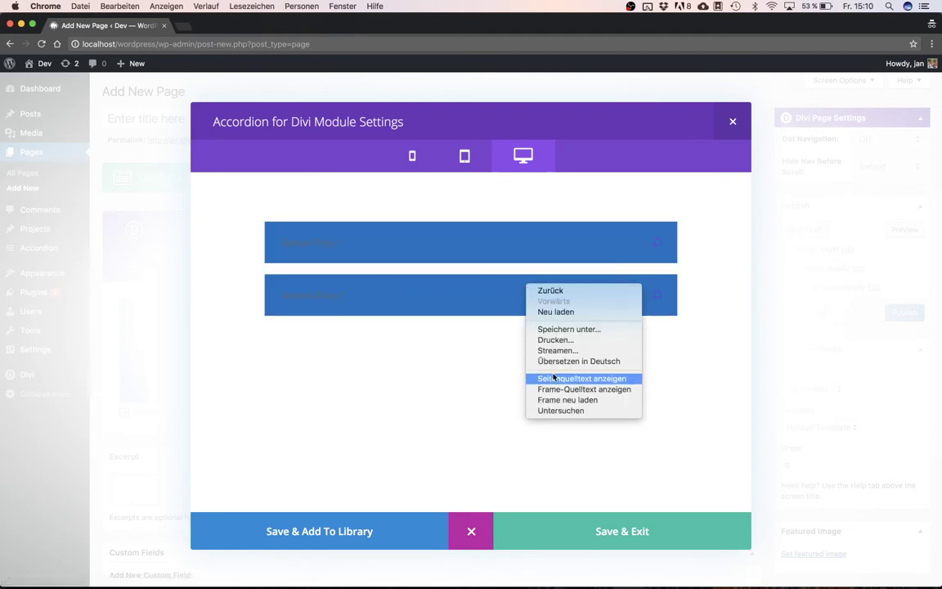
click(549, 407)
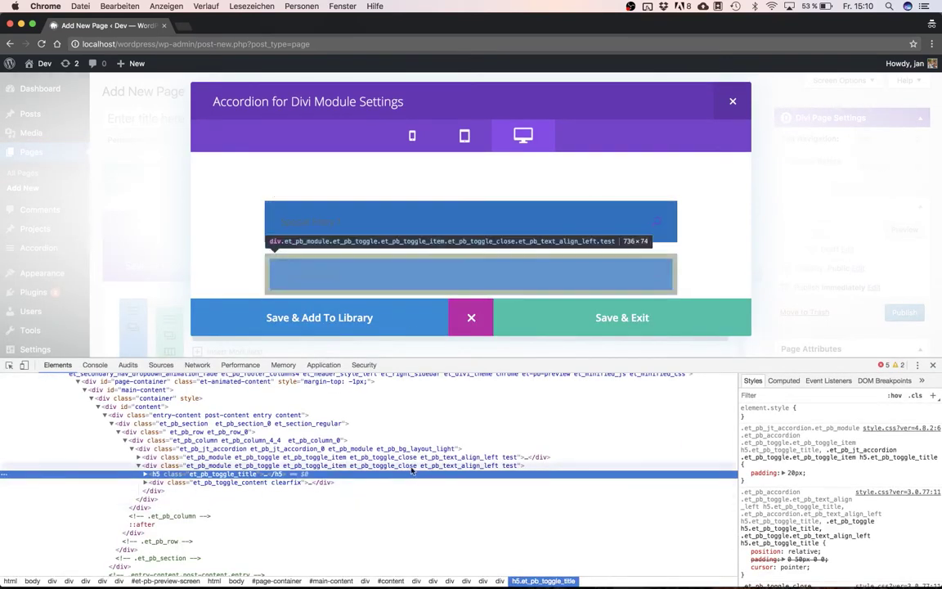
click(507, 466)
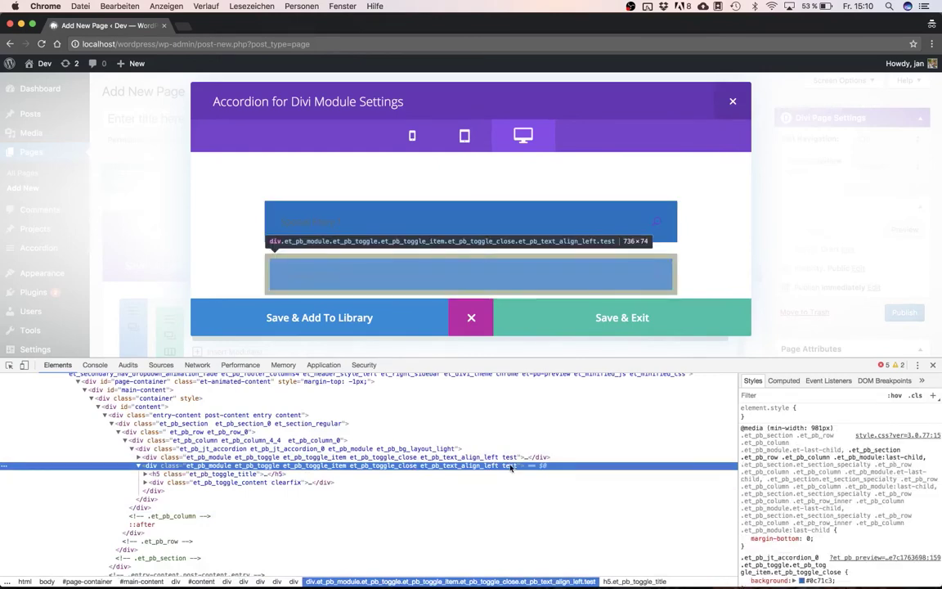
click(490, 457)
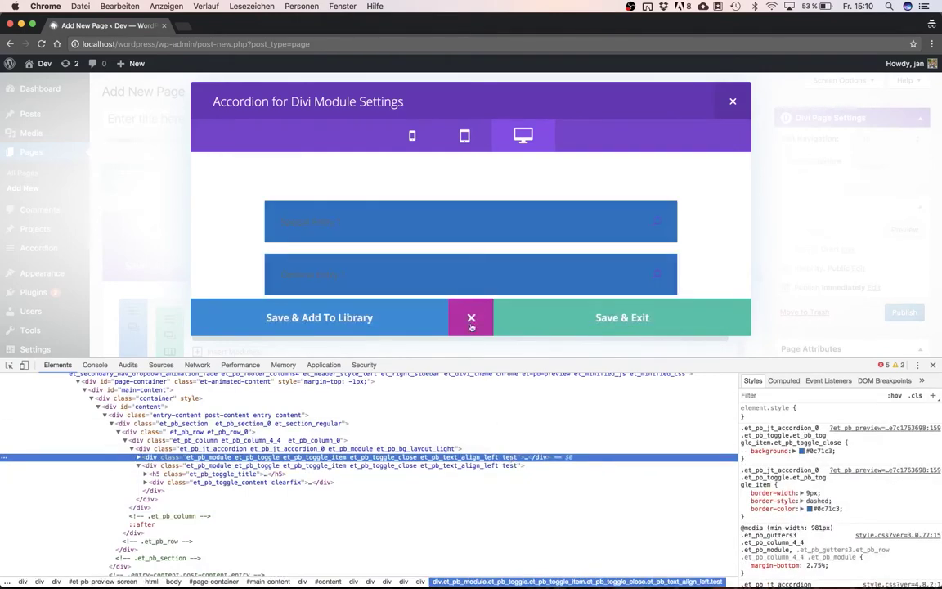
click(471, 326)
key(super+alt+i)
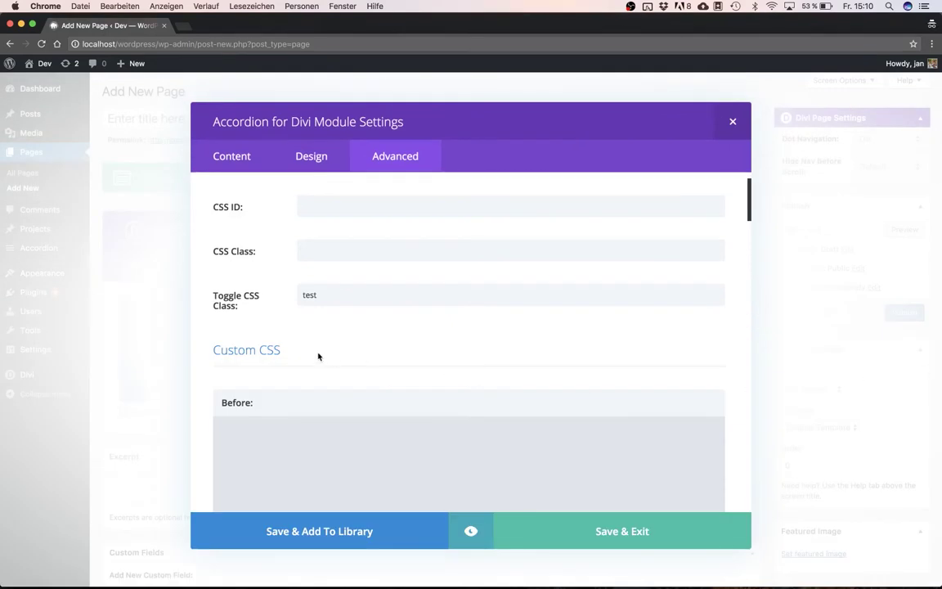
Step: Examine the CSS selectors of the Main Element, Toggle (Open and Closed), Toggle (Closed) and Toggle (Open) custom CSS fields
scroll(318, 357, down, 4)
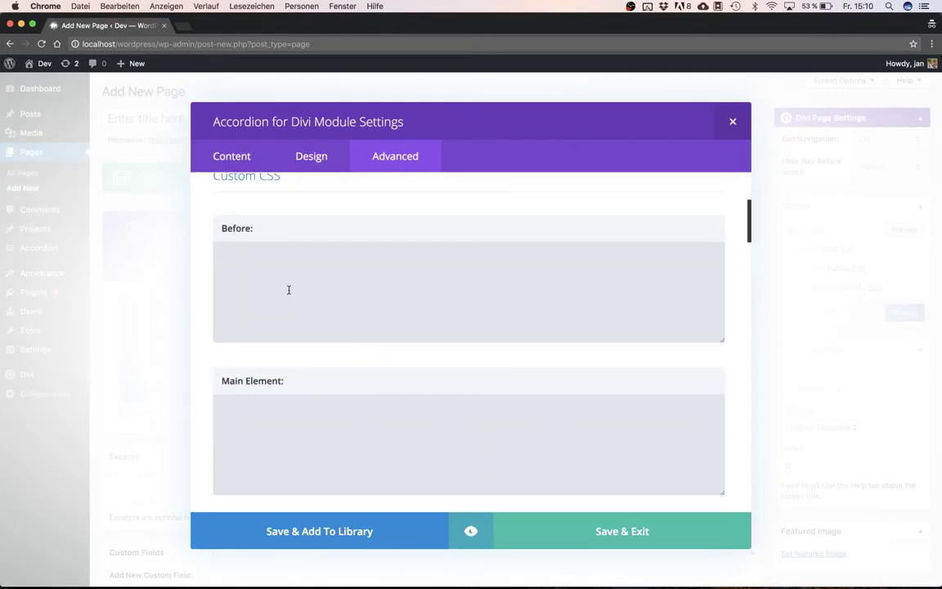
click(342, 439)
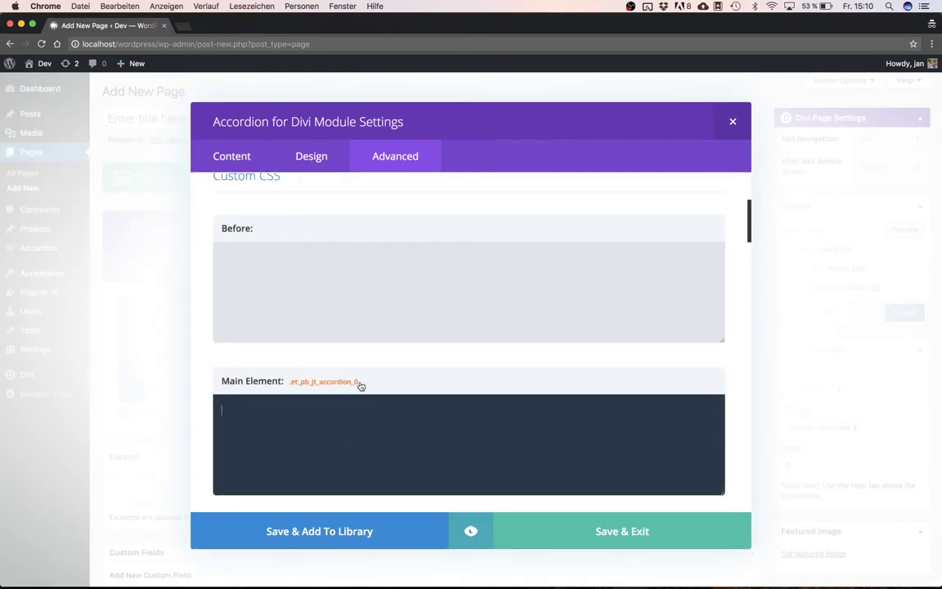
scroll(292, 339, down, 5)
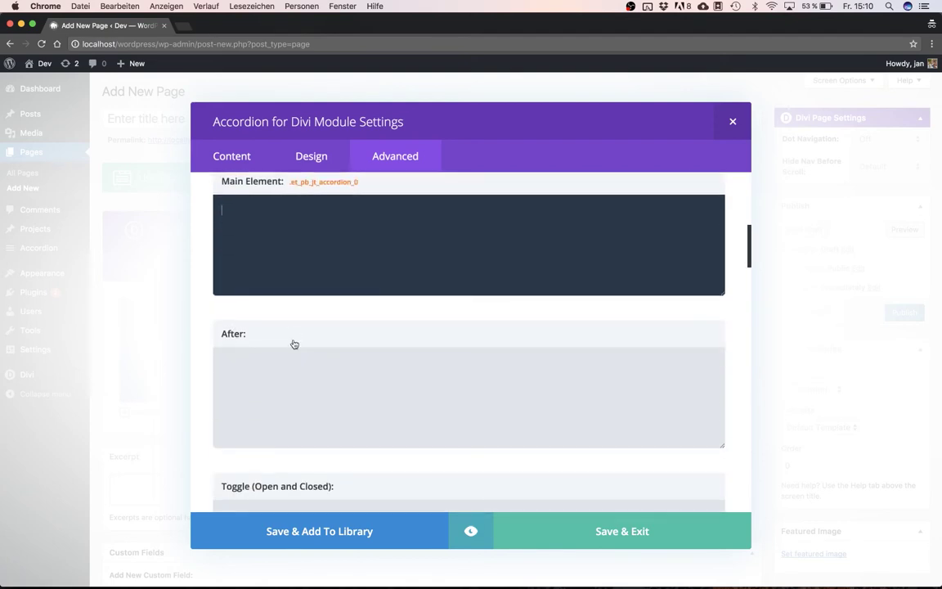
scroll(293, 345, down, 8)
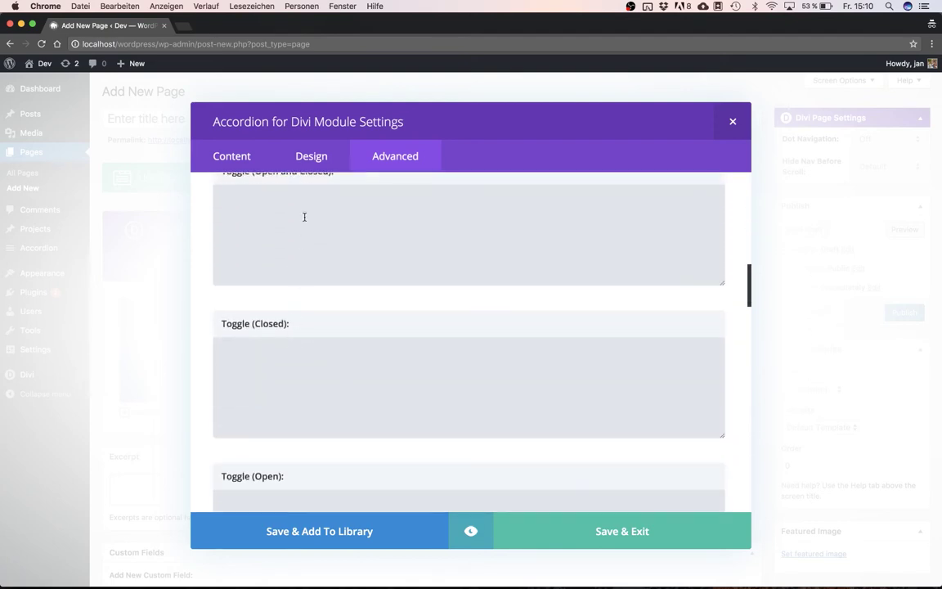
scroll(328, 257, up, 2)
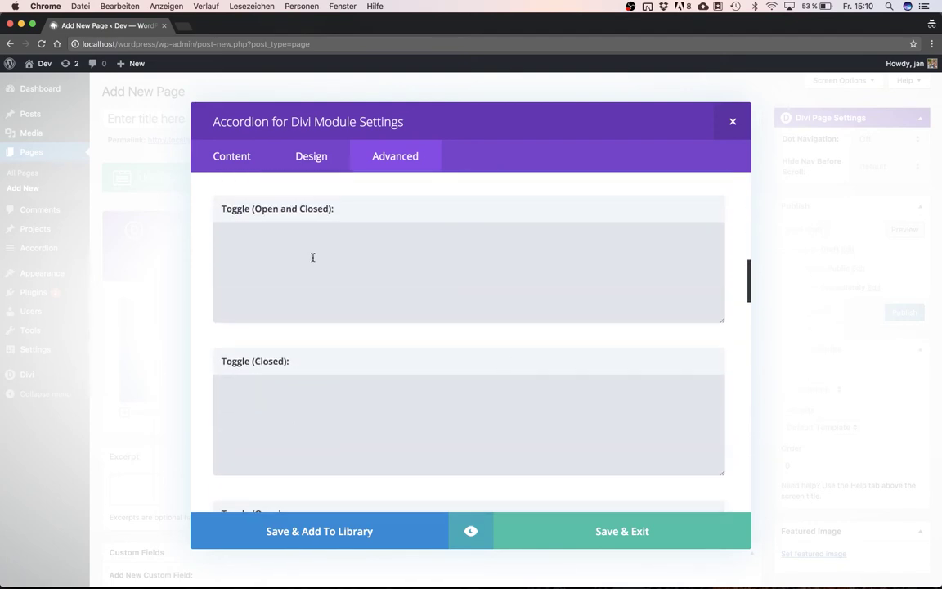
click(265, 251)
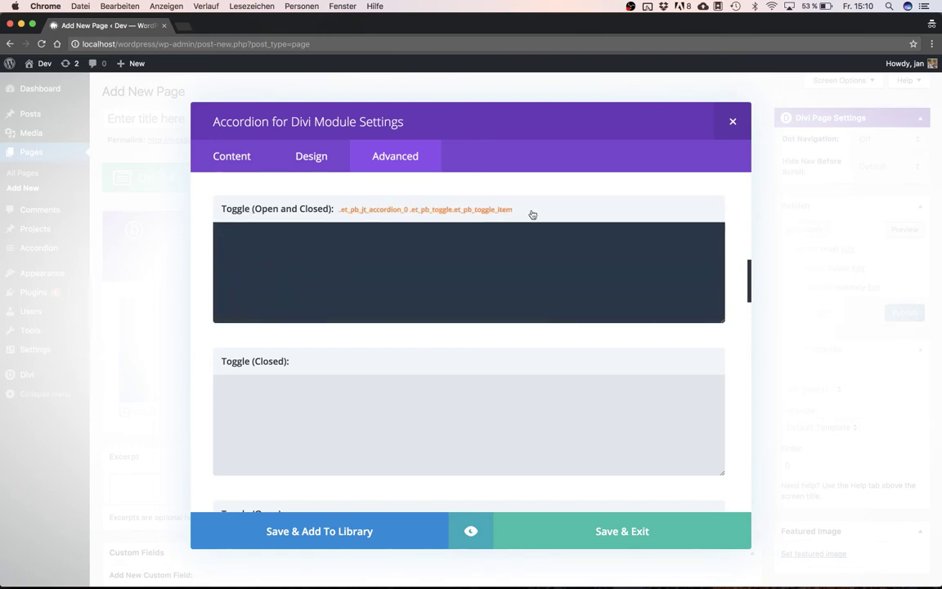
click(316, 424)
scroll(475, 252, down, 4)
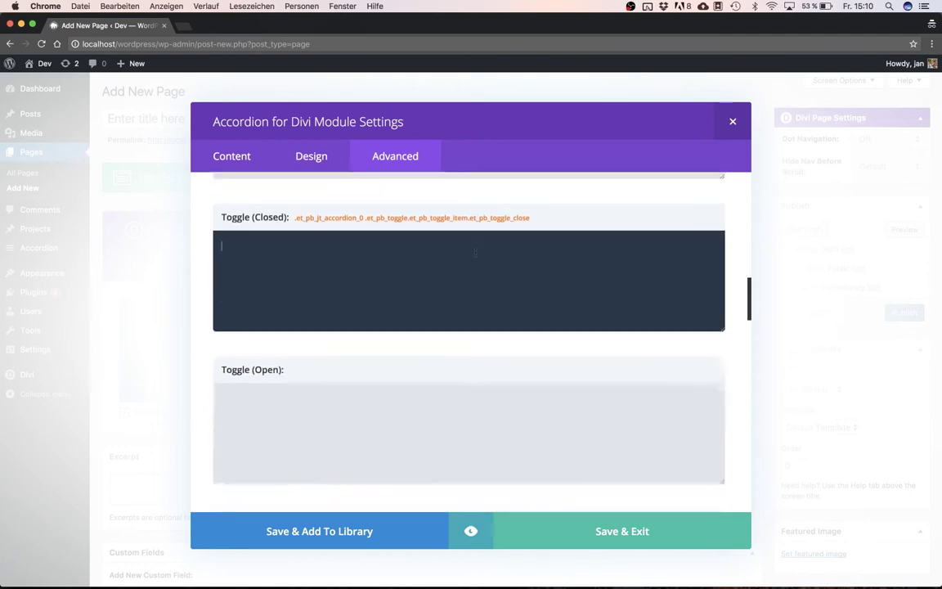
click(352, 468)
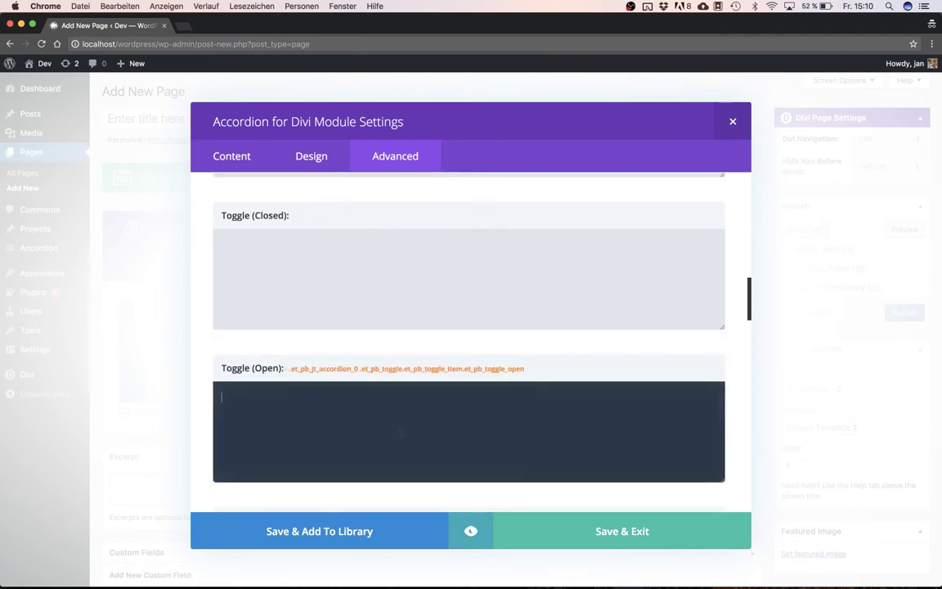
Step: Examine the CSS selectors of the Toggle Icon fields and the Title fields for open and closed toggles
scroll(380, 263, down, 5)
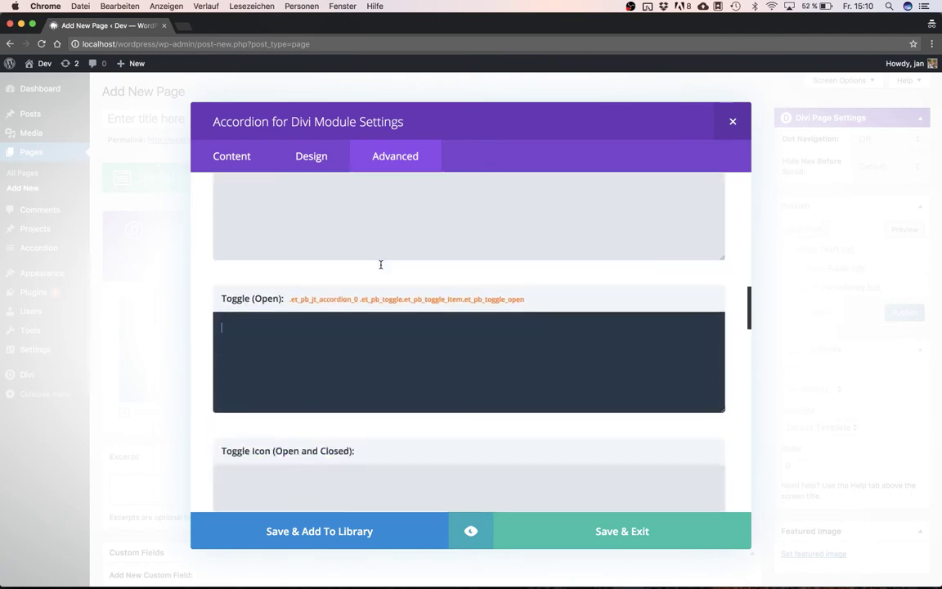
click(335, 259)
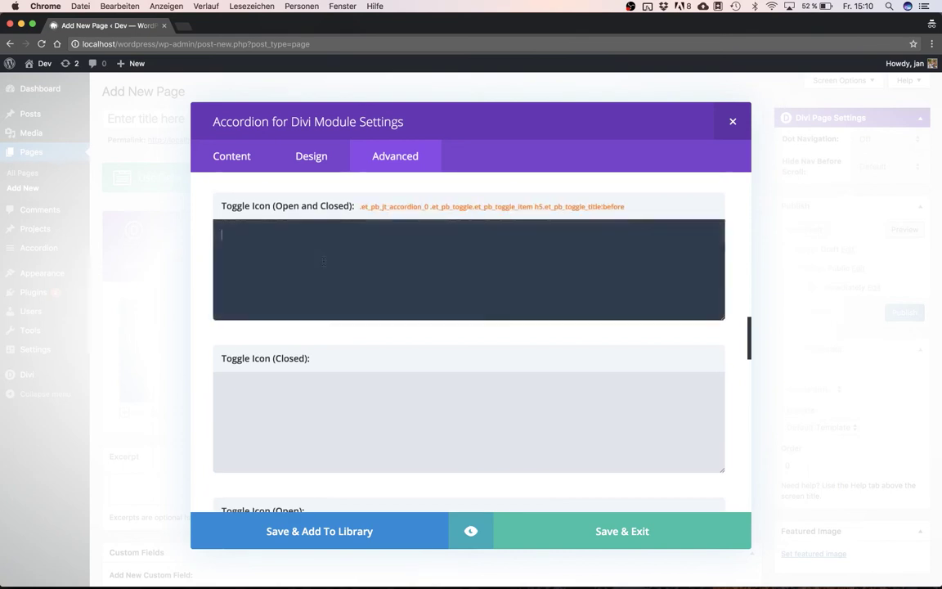
scroll(321, 405, down, 1)
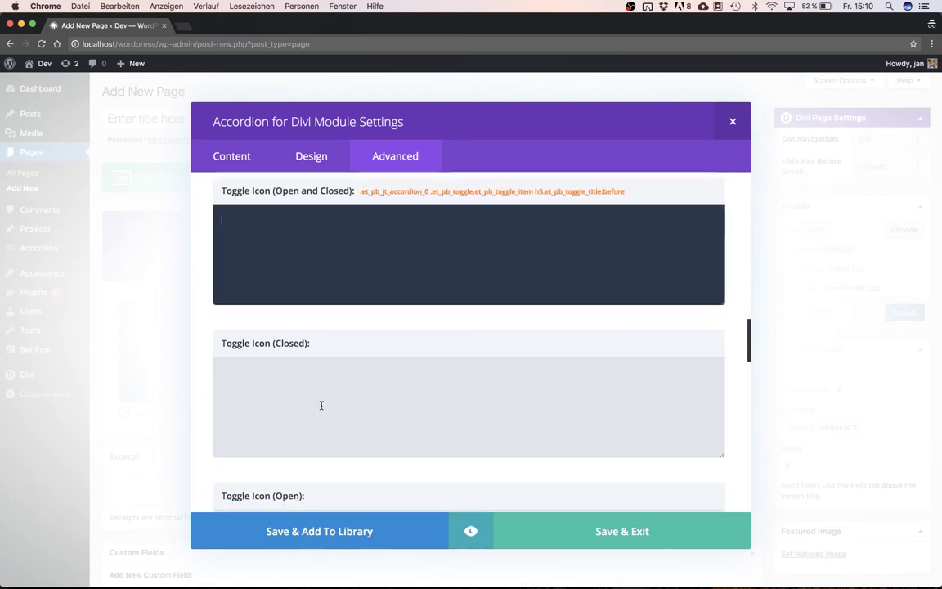
scroll(321, 405, down, 3)
click(319, 231)
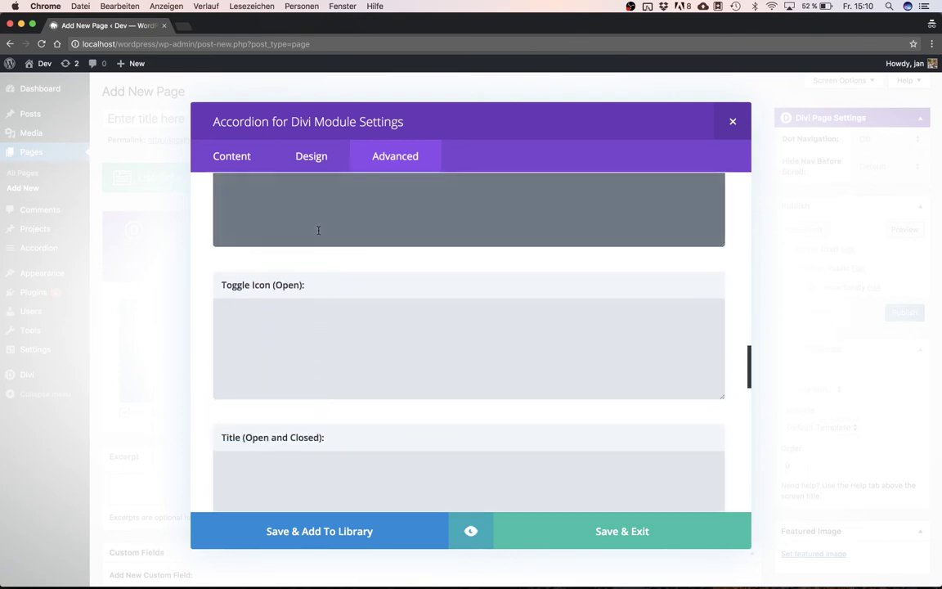
click(267, 326)
scroll(267, 329, down, 3)
click(321, 250)
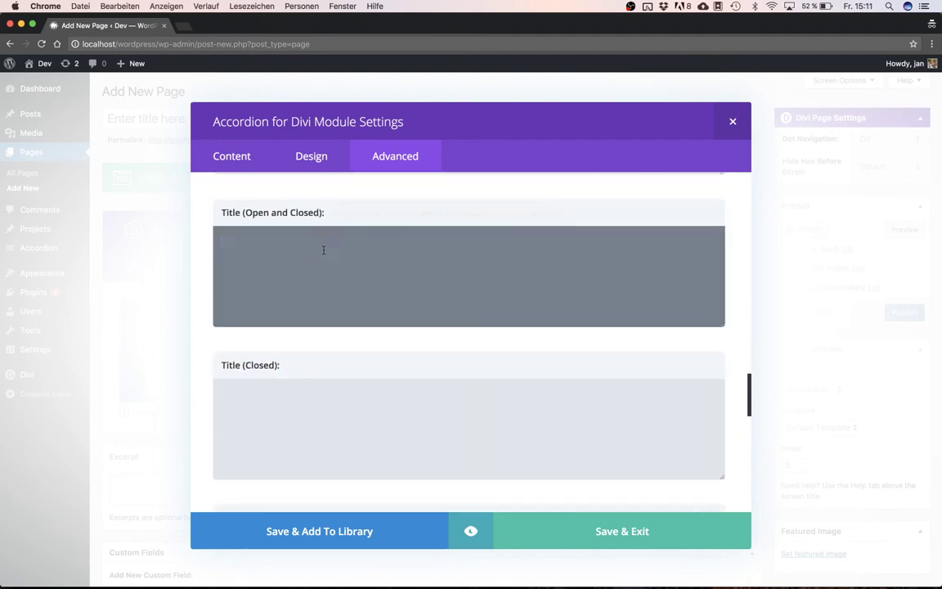
click(290, 427)
Step: Preview the accordion to locate the Special Entry 1 title, and return to view the remaining custom CSS fields
click(471, 531)
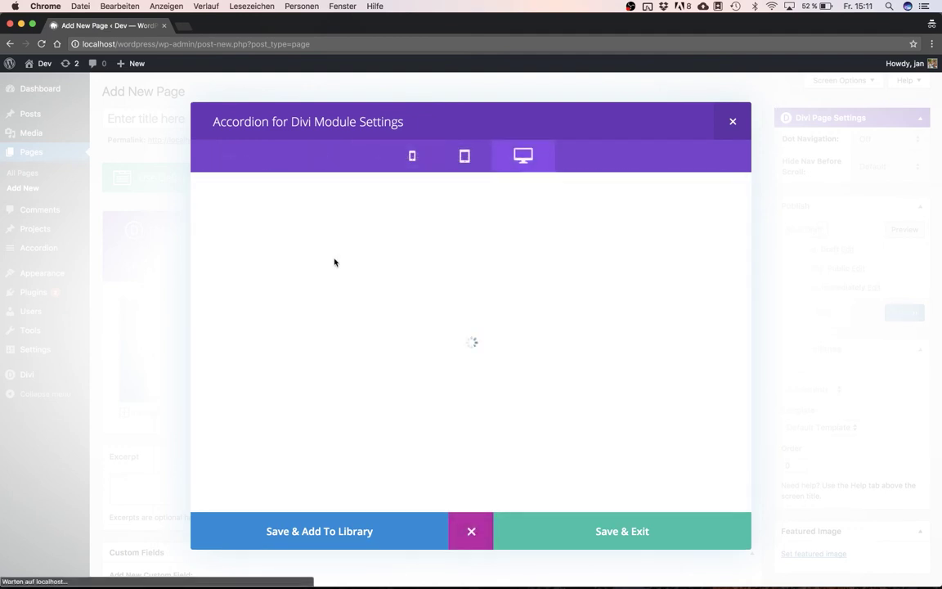
drag(283, 248, 357, 248)
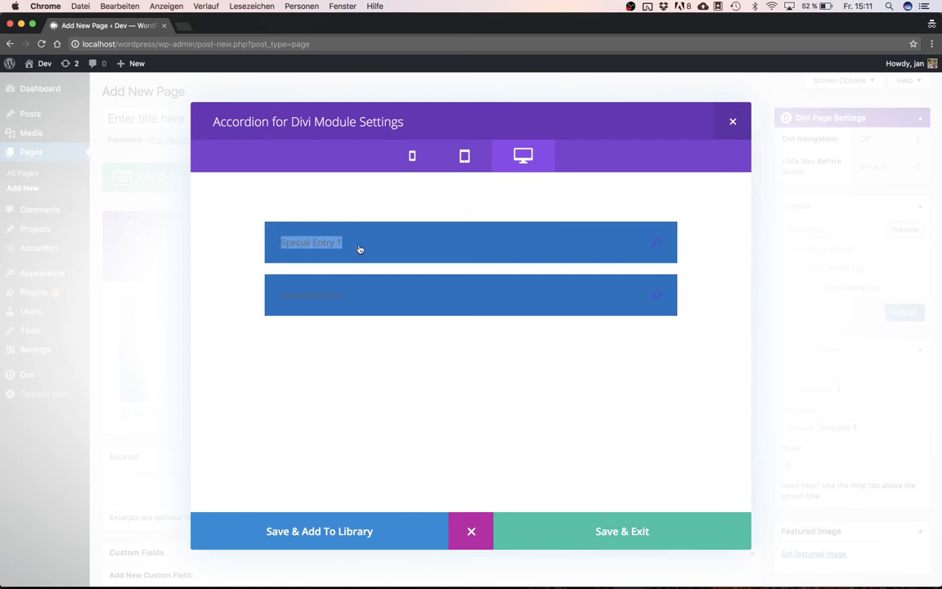
drag(545, 264, 703, 291)
click(471, 531)
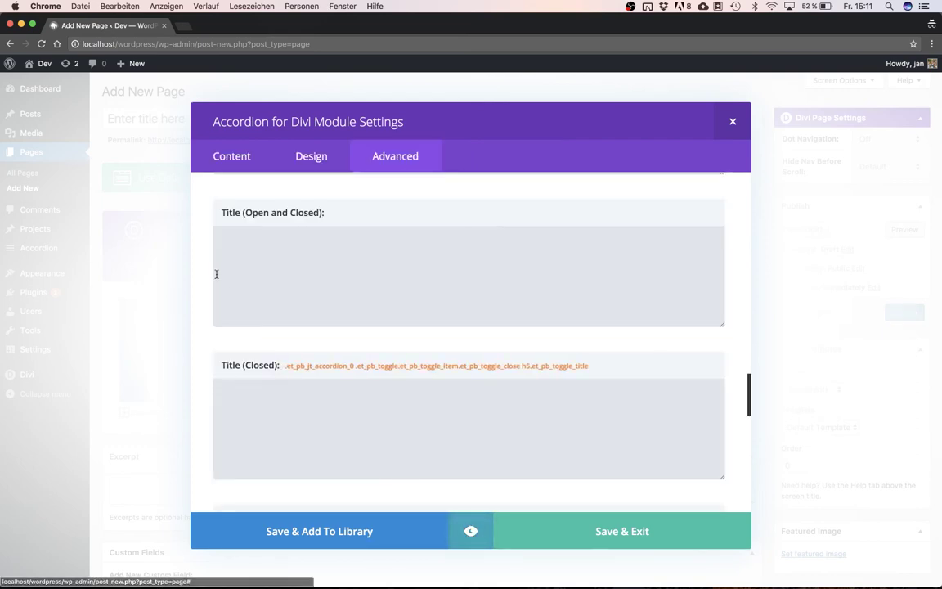
scroll(296, 250, down, 4)
scroll(297, 250, down, 3)
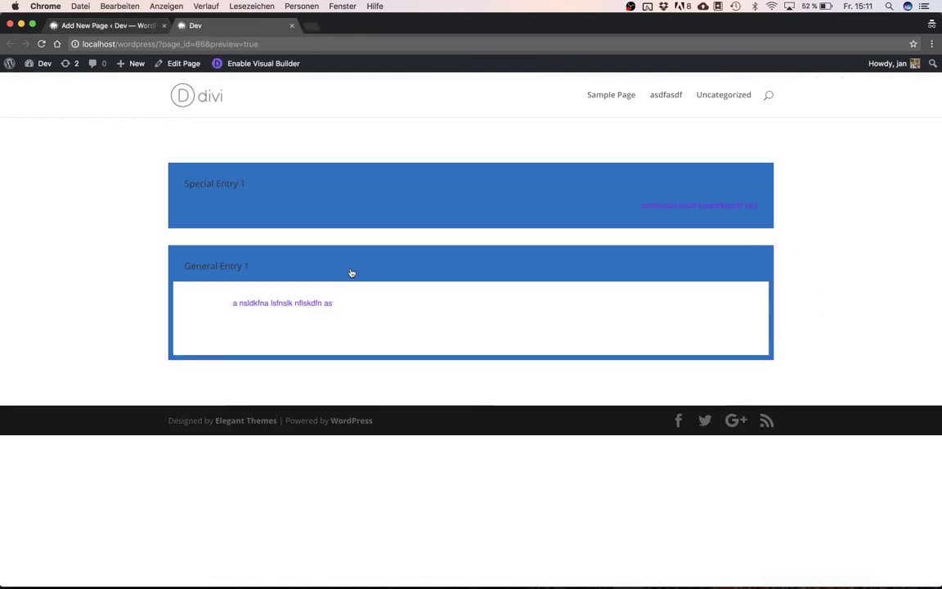